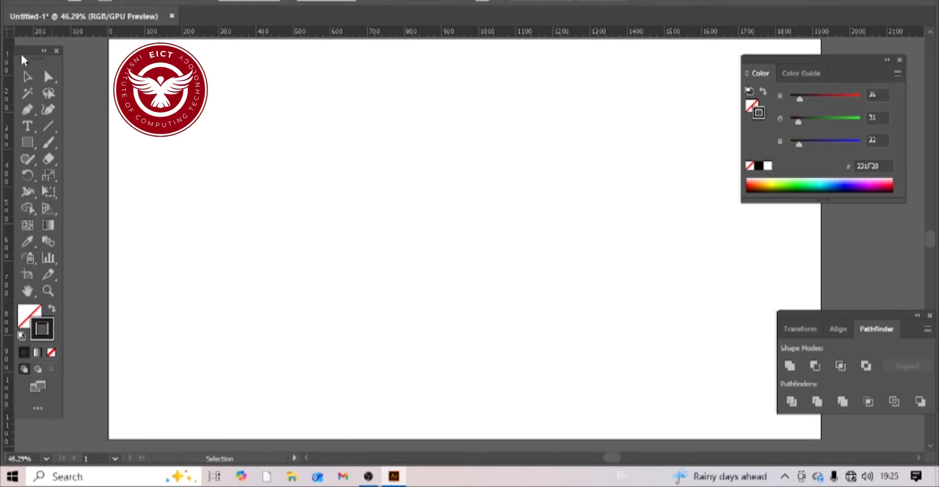
# Move the floating tools aside and place a vertical ruler guide at about X 930 px on the artboard.
pyautogui.moveTo(23, 51); pyautogui.dragTo(49, 50)
pyautogui.click(52, 78)
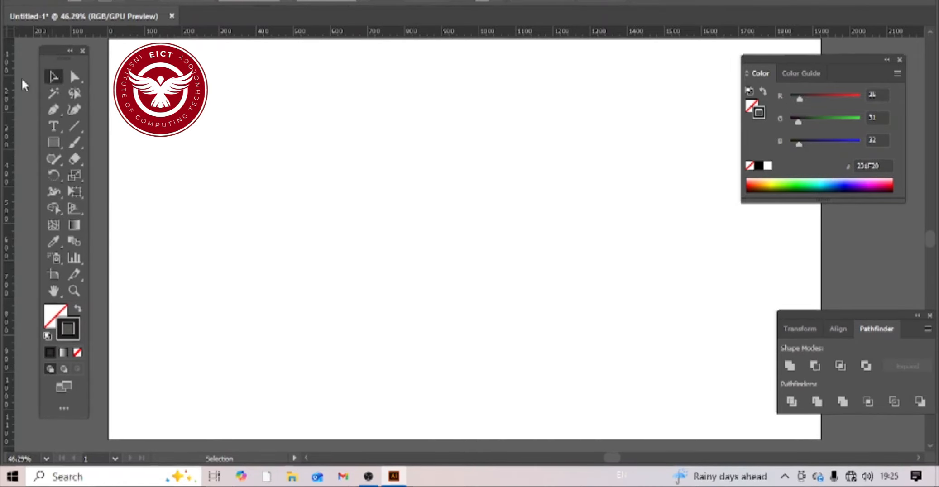
pyautogui.moveTo(10, 84)
pyautogui.mouseDown()
pyautogui.moveTo(470, 119)
pyautogui.moveTo(454, 127)
pyautogui.mouseUp()
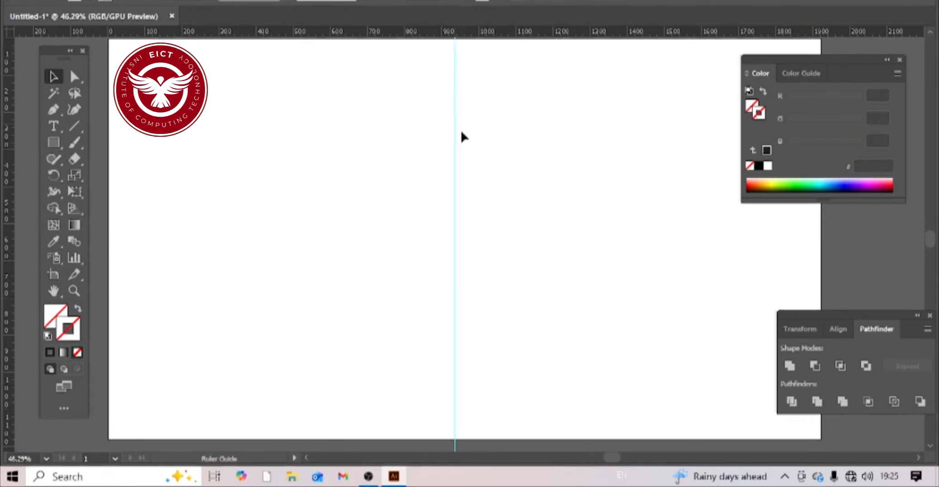
# Draw the right half of a tapered body with the Curvature tool, starting high on the guide and ending with a short flat base at the guide.
pyautogui.click(70, 111)
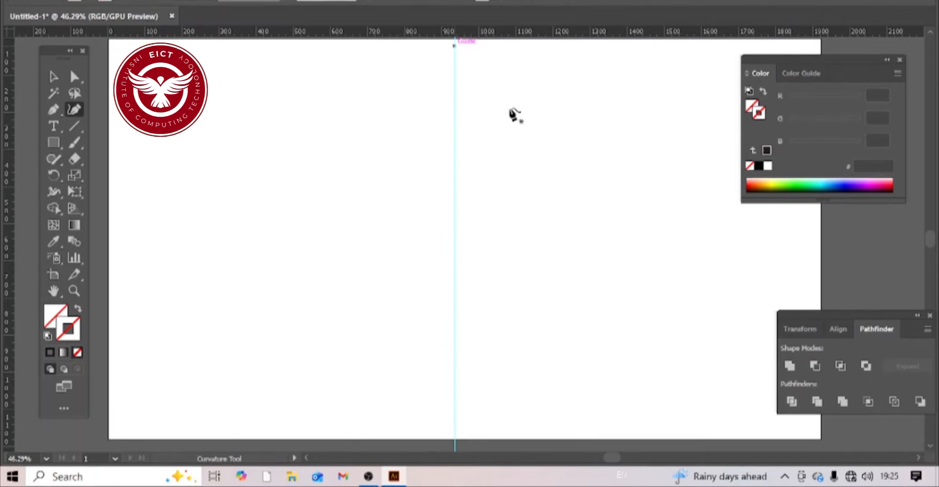
pyautogui.click(454, 46)
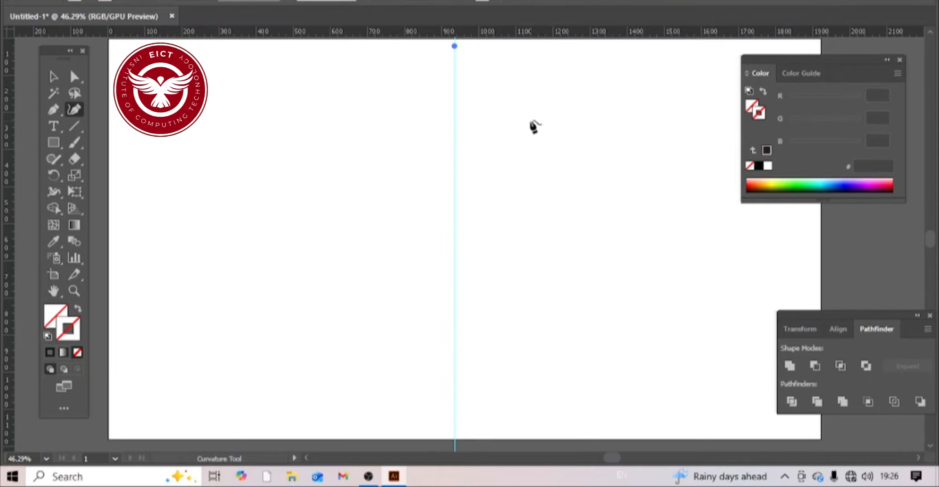
pyautogui.click(525, 121)
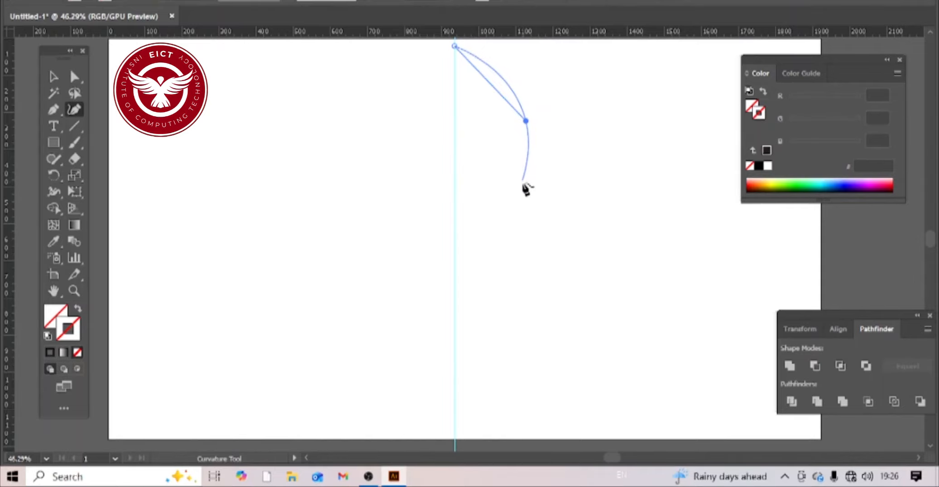
pyautogui.click(510, 236)
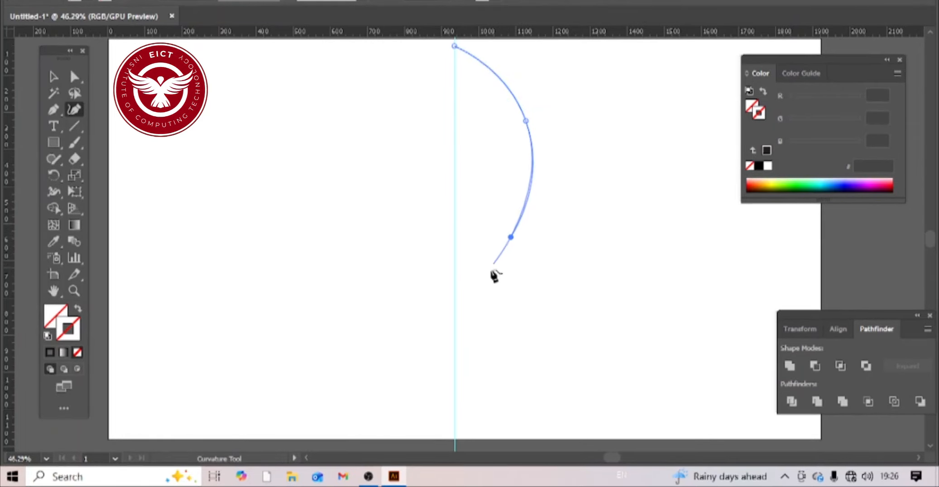
pyautogui.click(476, 308)
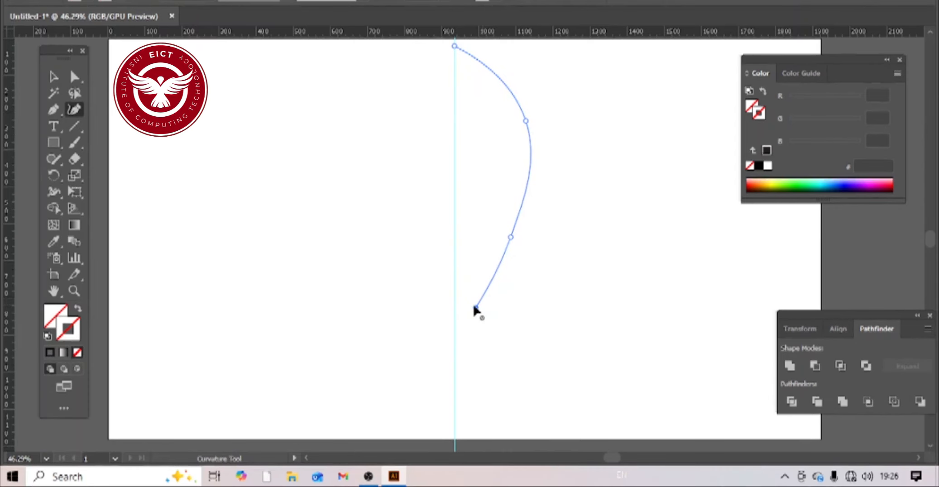
pyautogui.click(476, 309)
pyautogui.click(454, 308)
# Nudge the upper anchor of the outer curve inward toward the guide, to about X 1109 px.
pyautogui.click(75, 76)
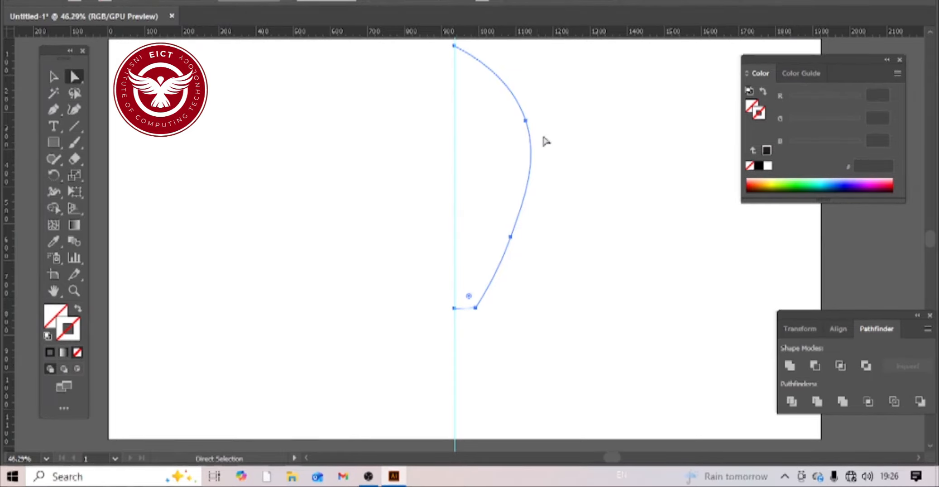
pyautogui.click(525, 120)
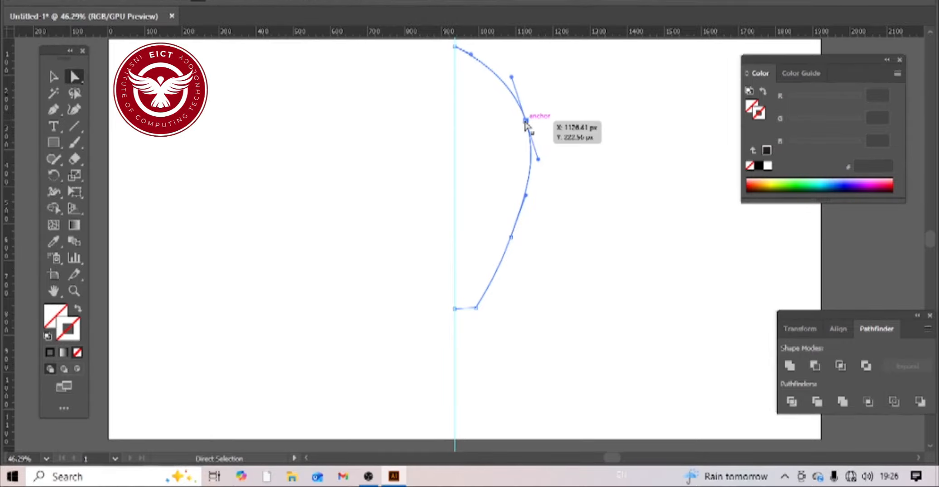
pyautogui.press('Left')
pyautogui.press('Left')
pyautogui.press('Left')
pyautogui.press('Left')
pyautogui.press('Left')
pyautogui.press('Left')
pyautogui.press('Left')
pyautogui.press('Left')
pyautogui.press('Left')
pyautogui.press('Left')
pyautogui.press('Left')
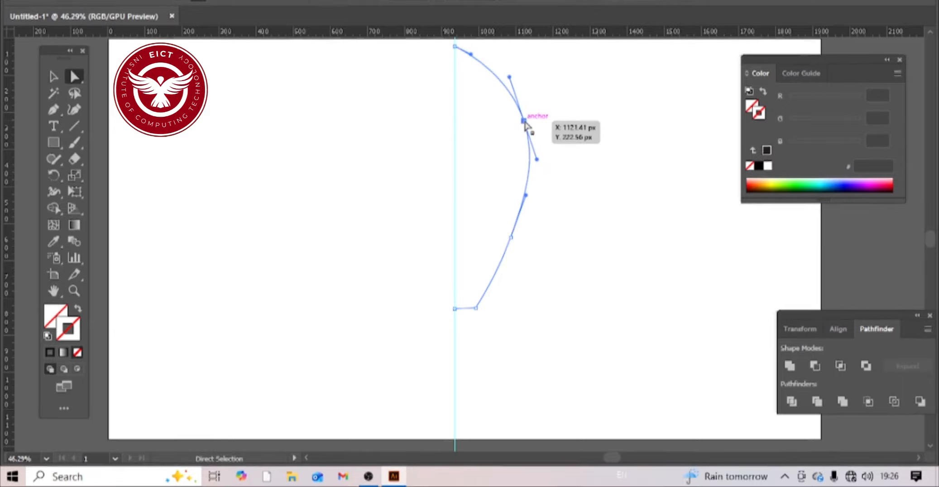
pyautogui.press('Left')
pyautogui.press('Left')
pyautogui.press('Left')
pyautogui.press('Left')
pyautogui.press('Left')
pyautogui.press('Left')
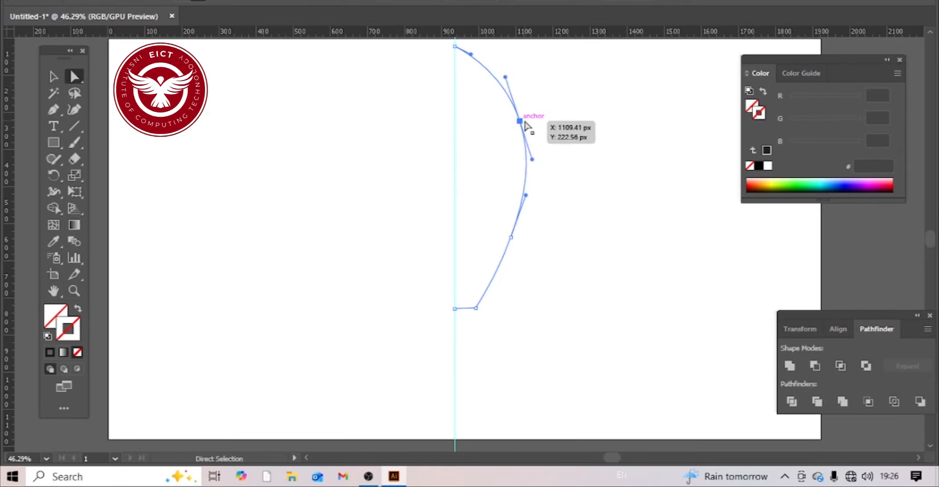
# Nudge the lower anchor of the outer curve toward the guide to slim the taper, and deselect the path.
pyautogui.click(510, 237)
pyautogui.press('Left')
pyautogui.press('Left')
pyautogui.press('Left')
pyautogui.press('Left')
pyautogui.press('Left')
pyautogui.press('Left')
pyautogui.press('Left')
pyautogui.press('Left')
pyautogui.press('Left')
pyautogui.press('Left')
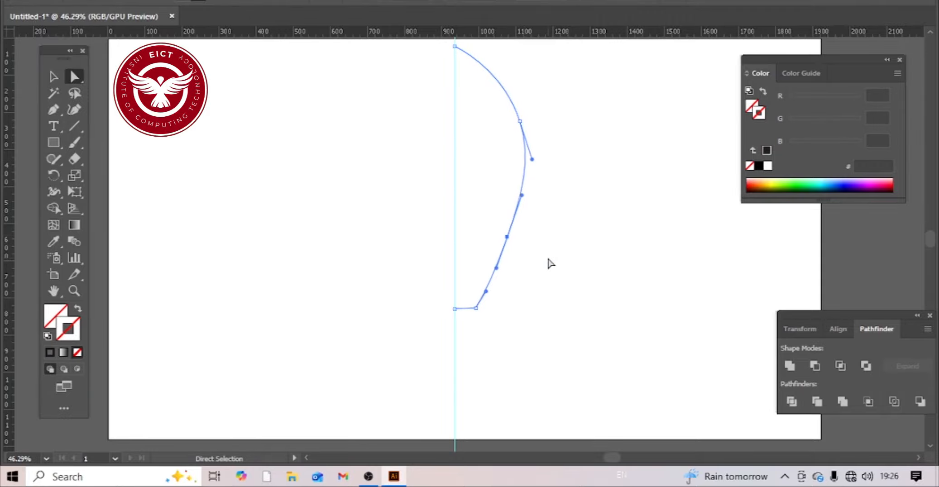
pyautogui.press('Left')
pyautogui.press('Left')
pyautogui.press('Left')
pyautogui.press('Left')
pyautogui.press('Left')
pyautogui.press('Left')
pyautogui.press('Left')
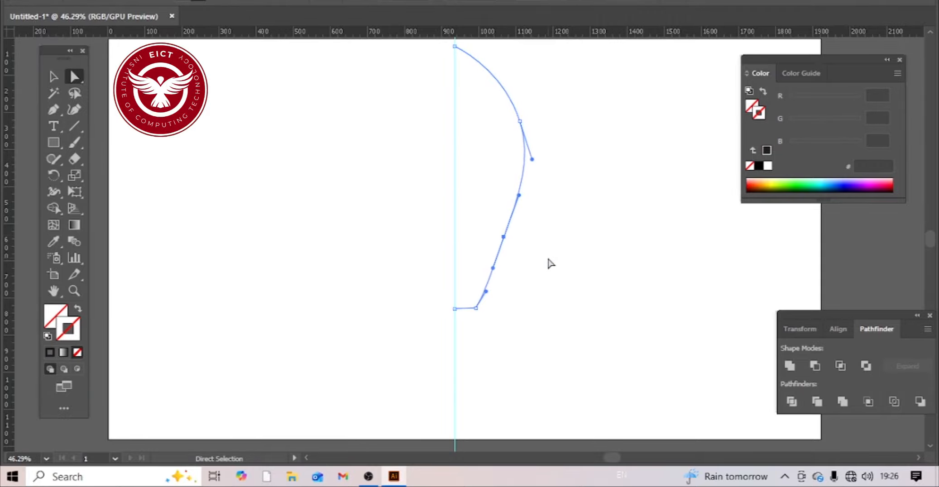
pyautogui.click(551, 264)
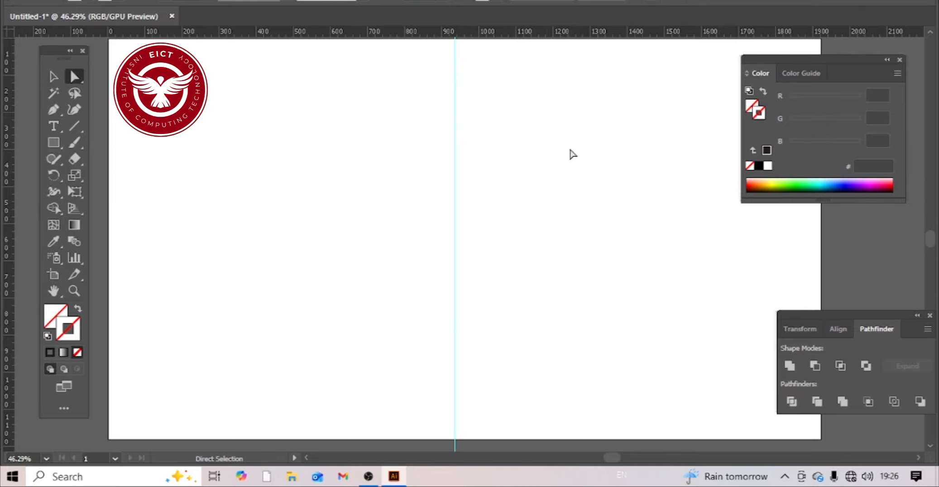
# Select the half-body path and give it a thin dark stroke in colour 231F20, with no fill.
pyautogui.moveTo(602, 80); pyautogui.dragTo(437, 319)
pyautogui.click(544, 240)
pyautogui.moveTo(577, 81); pyautogui.dragTo(470, 342)
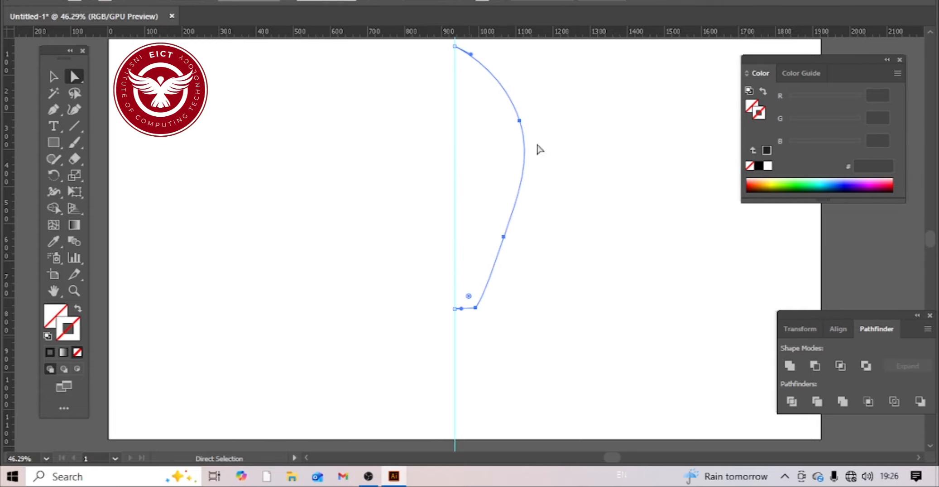
pyautogui.click(53, 76)
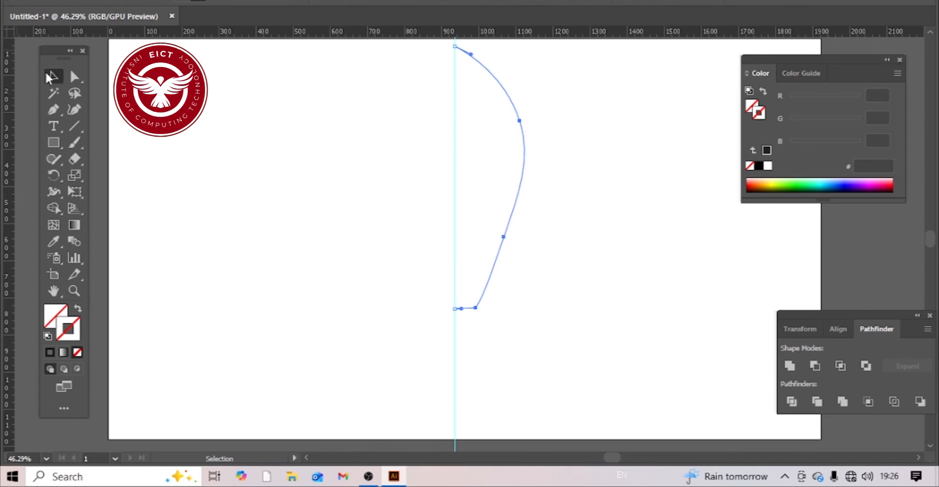
pyautogui.click(214, 146)
pyautogui.moveTo(568, 120); pyautogui.dragTo(492, 291)
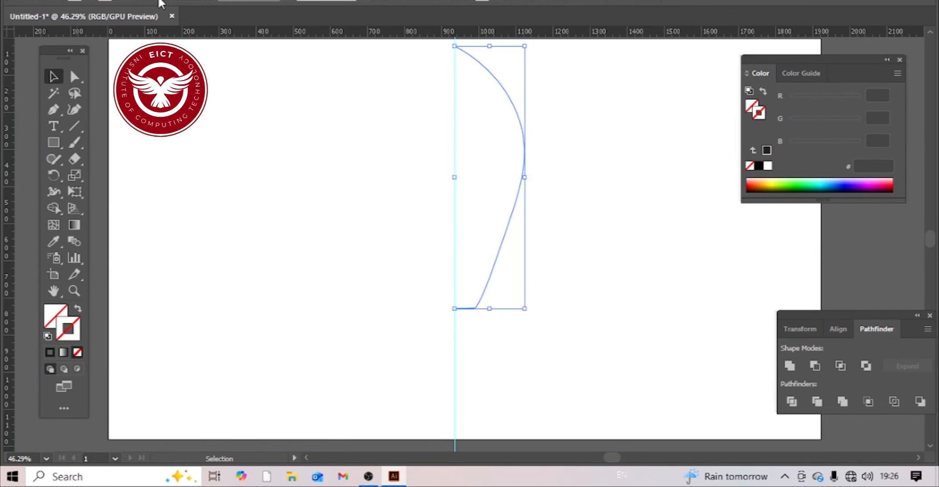
pyautogui.press('Return')
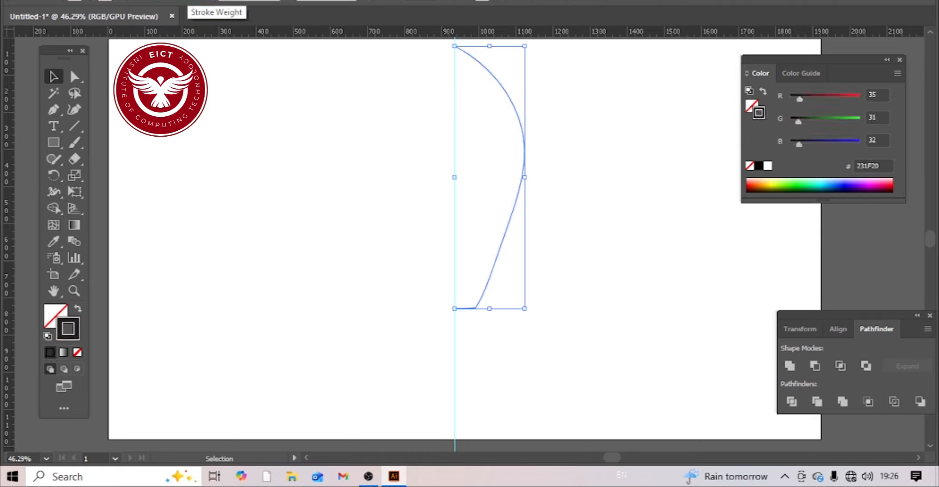
pyautogui.click(669, 165)
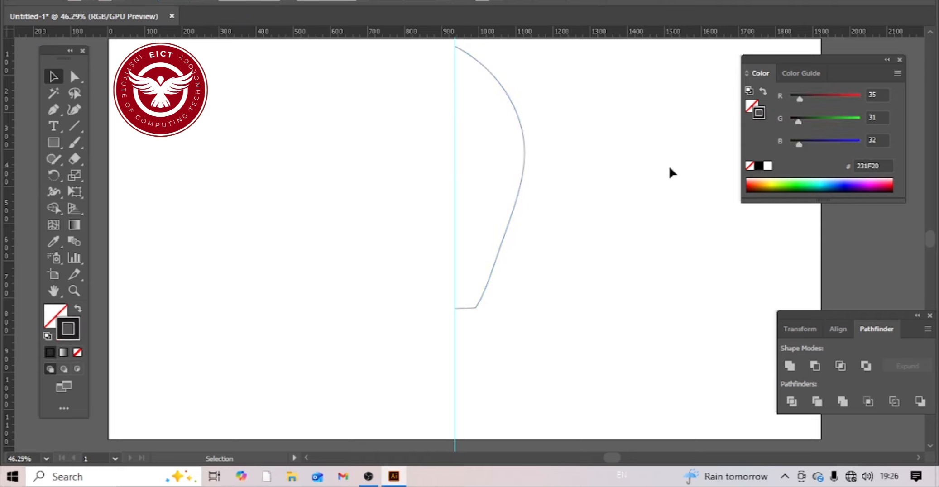
# Reflect a copy of the half-body path across the vertical axis at its top anchor on the guide to complete the outline.
pyautogui.click(488, 283)
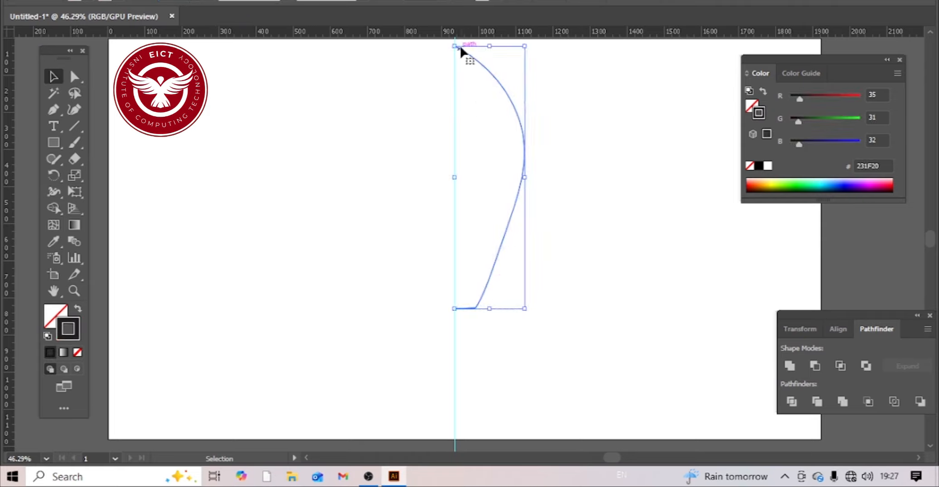
pyautogui.click(53, 175)
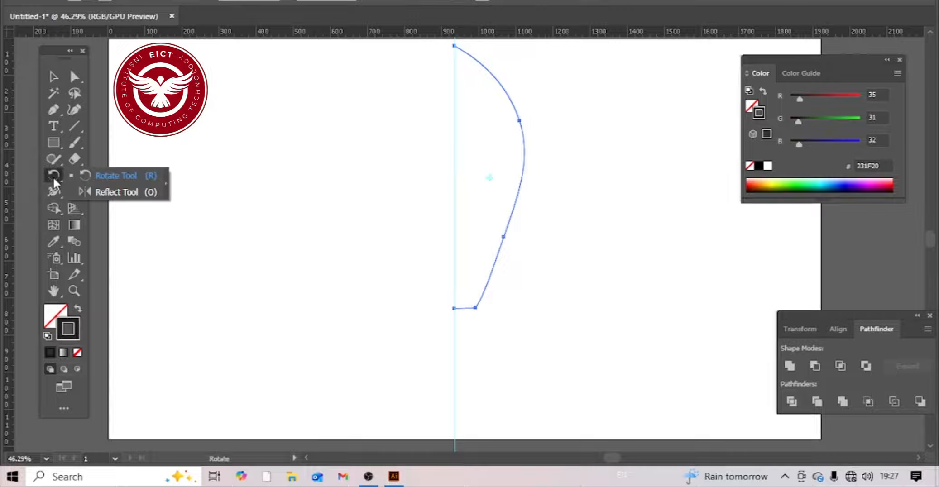
pyautogui.click(91, 189)
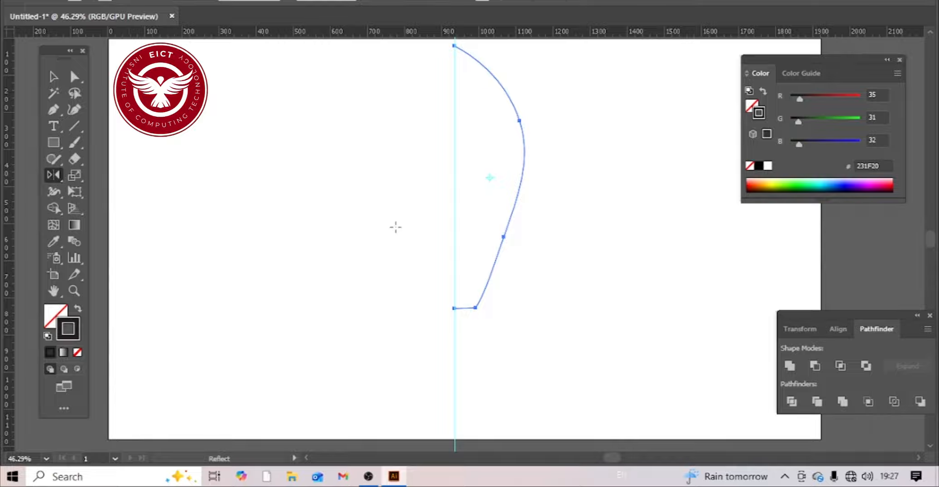
pyautogui.keyDown('alt'); pyautogui.click(455, 48); pyautogui.keyUp('alt')
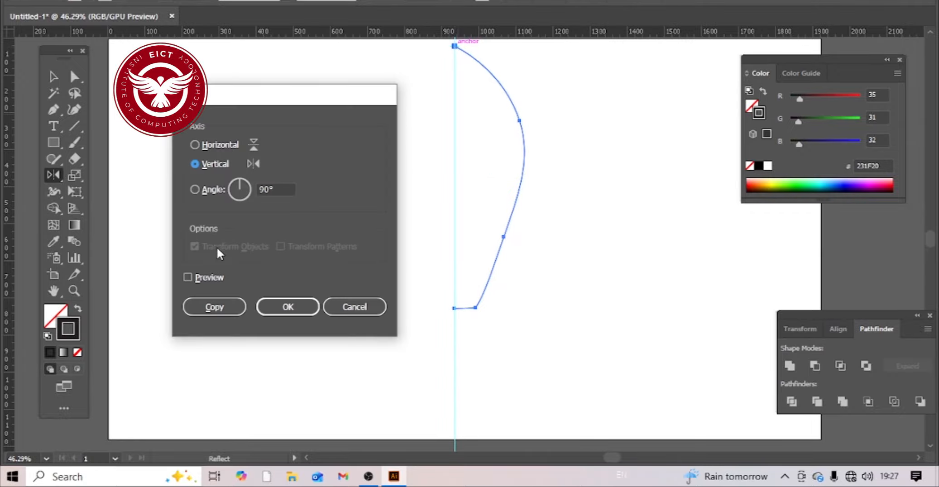
pyautogui.click(210, 276)
pyautogui.click(217, 310)
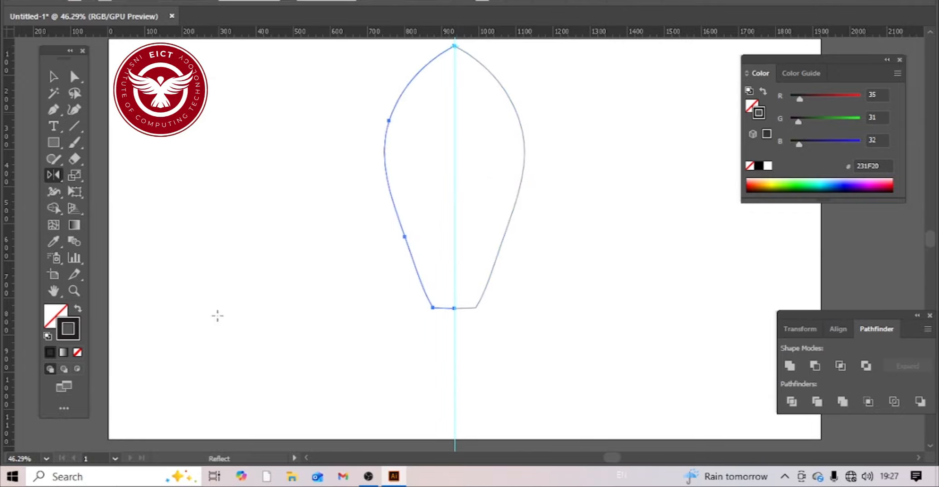
pyautogui.press('v')
pyautogui.hotkey('ctrl', 'a')
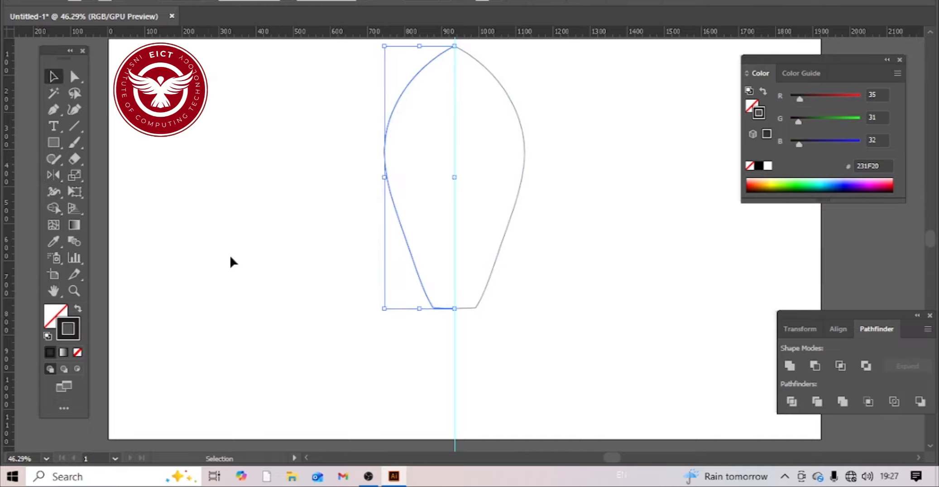
pyautogui.click(240, 271)
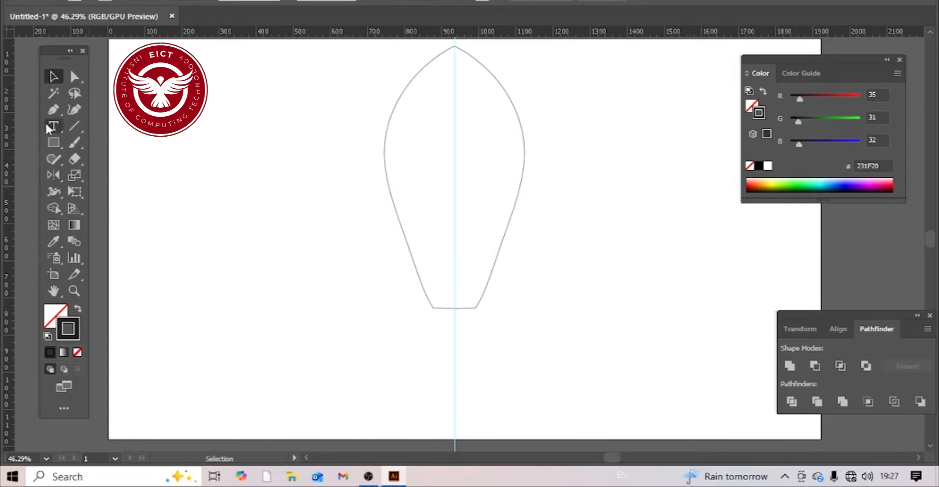
# Draw a closed fin beside the body's lower-right corner with the Pen tool, using a 91 px slanted inner edge, curved outer edge and flat base.
pyautogui.click(54, 112)
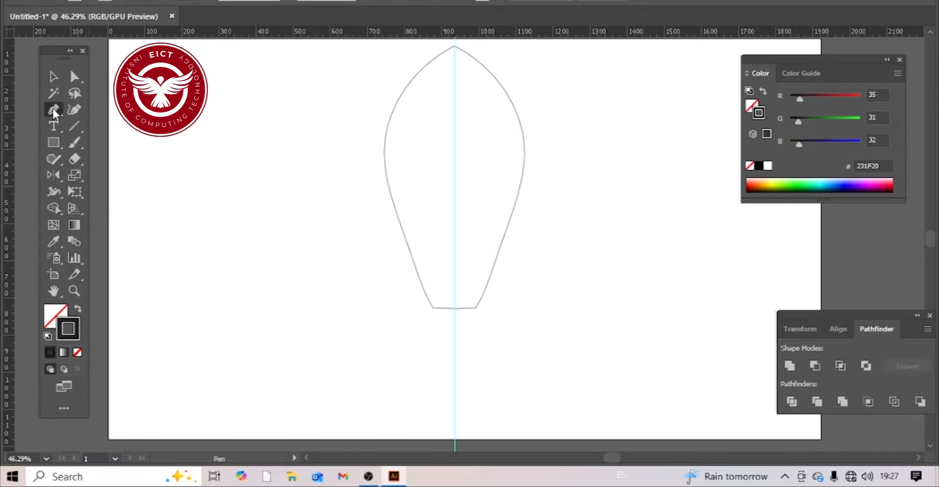
pyautogui.click(480, 308)
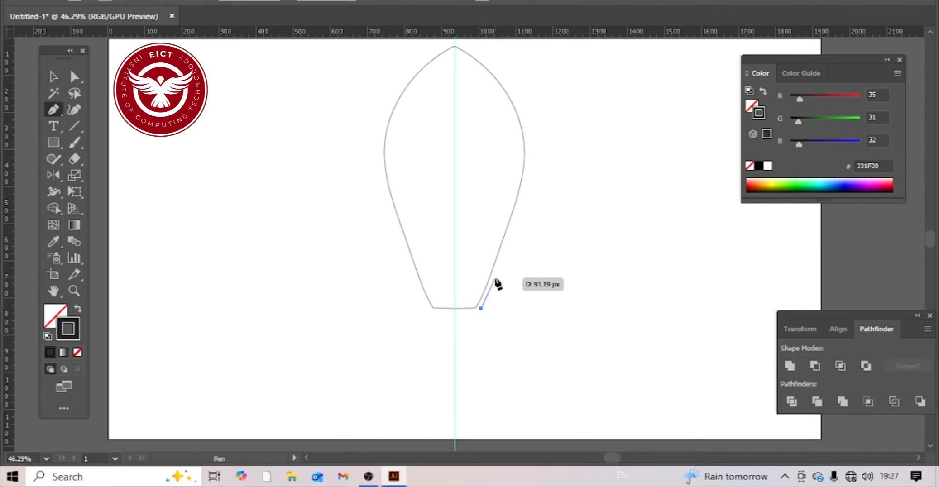
pyautogui.click(494, 278)
pyautogui.click(518, 308)
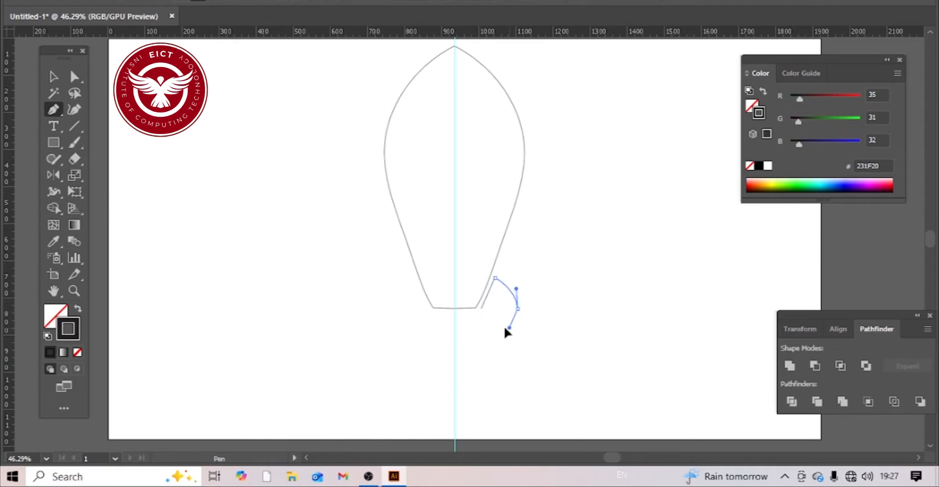
pyautogui.click(481, 309)
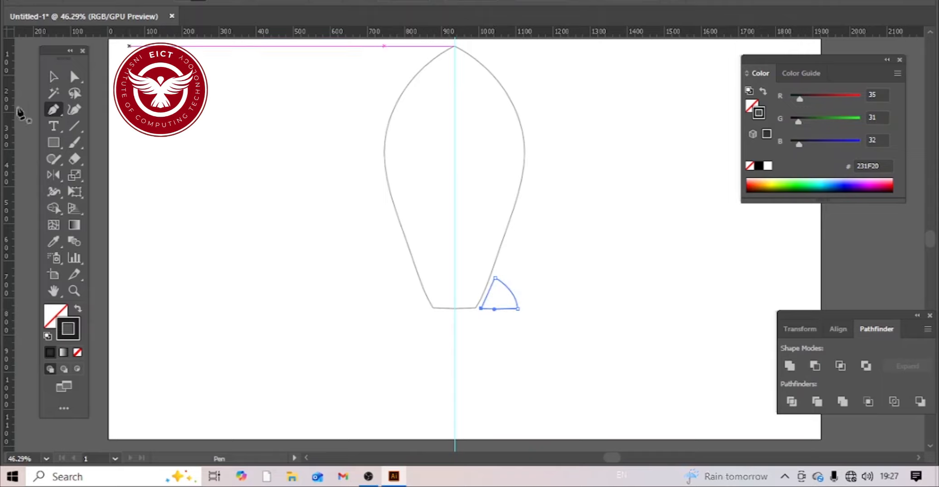
pyautogui.click(53, 77)
pyautogui.click(323, 309)
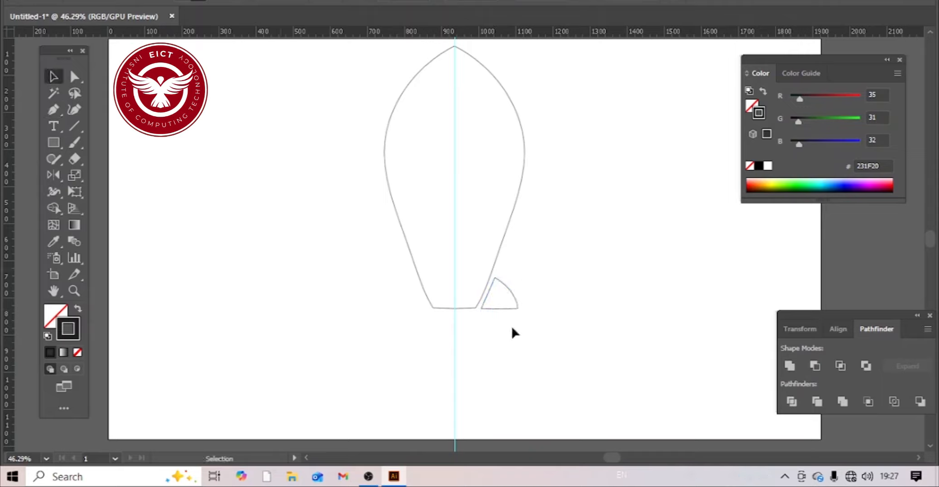
# Reflect a copy of the fin across the vertical axis at its lower-left anchor.
pyautogui.click(506, 310)
pyautogui.click(53, 175)
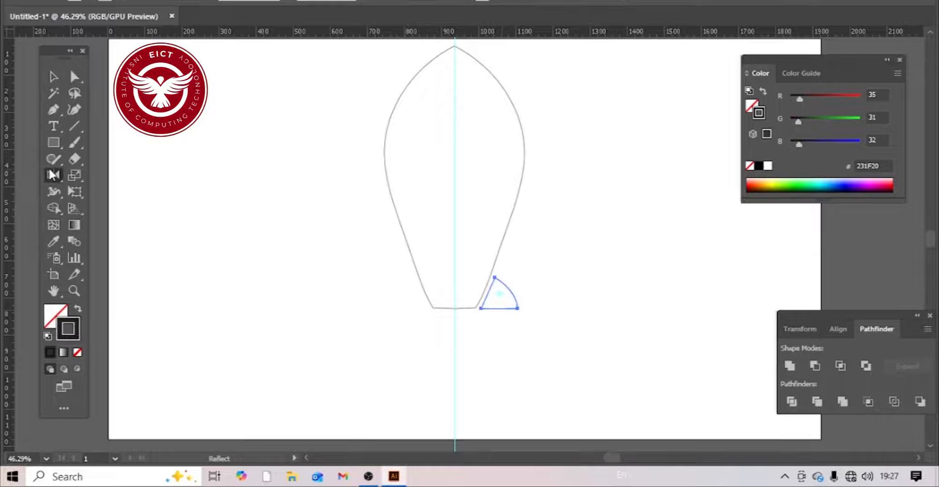
pyautogui.keyDown('alt'); pyautogui.click(481, 308); pyautogui.keyUp('alt')
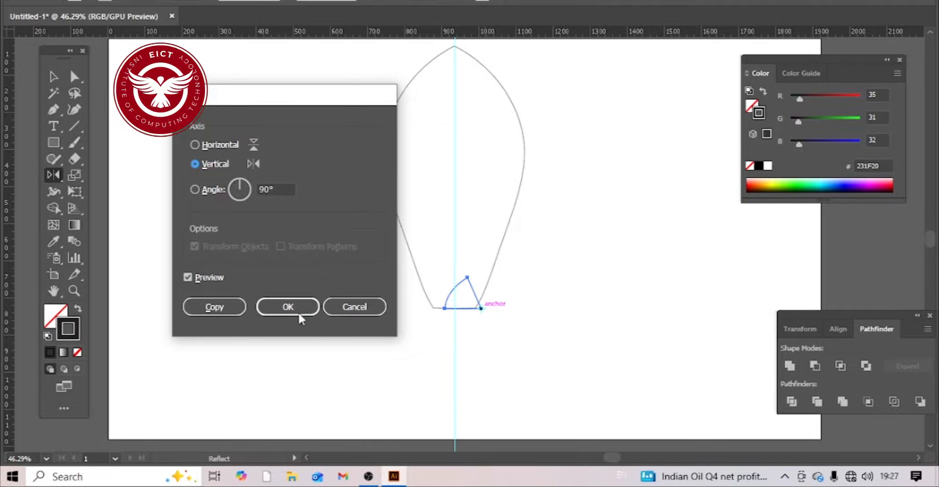
pyautogui.click(213, 311)
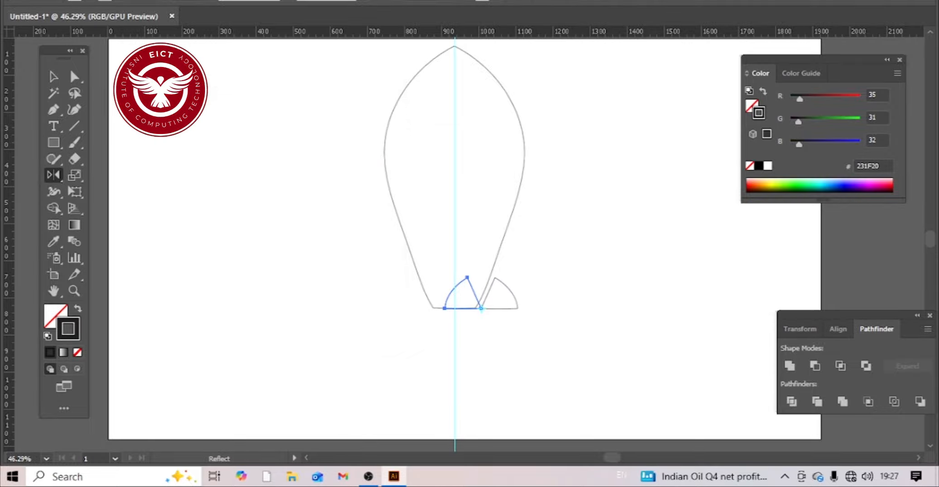
pyautogui.click(51, 78)
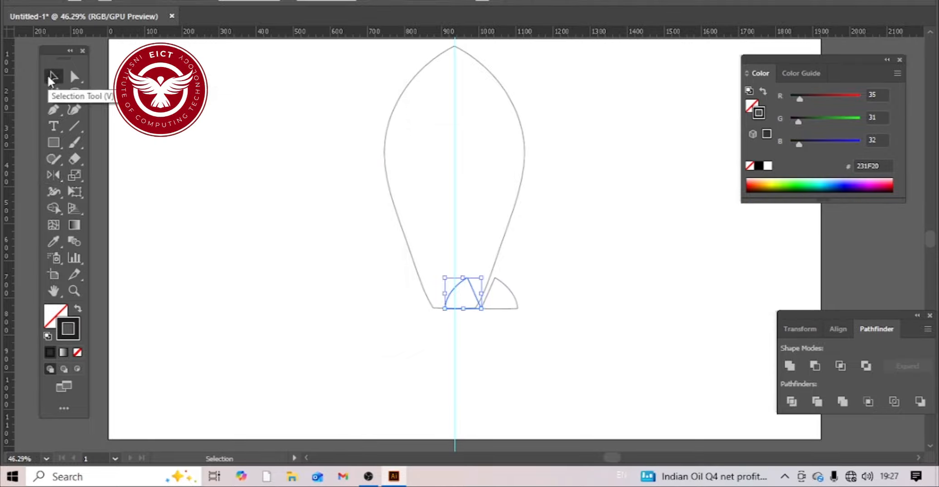
# Nudge the mirrored fin horizontally across the body until it sits against the lower-left corner, matching the right fin.
pyautogui.hotkey('shift', 'Left')
pyautogui.hotkey('shift', 'Left')
pyautogui.hotkey('shift', 'Left')
pyautogui.hotkey('shift', 'Left')
pyautogui.hotkey('shift', 'Left')
pyautogui.hotkey('shift', 'Left')
pyautogui.hotkey('shift', 'Left')
pyautogui.hotkey('shift', 'Left')
pyautogui.hotkey('shift', 'Left')
pyautogui.hotkey('shift', 'Left')
pyautogui.hotkey('shift', 'Left')
pyautogui.hotkey('shift', 'Left')
pyautogui.hotkey('shift', 'Left')
pyautogui.hotkey('shift', 'Left')
pyautogui.hotkey('shift', 'Left')
pyautogui.hotkey('shift', 'Left')
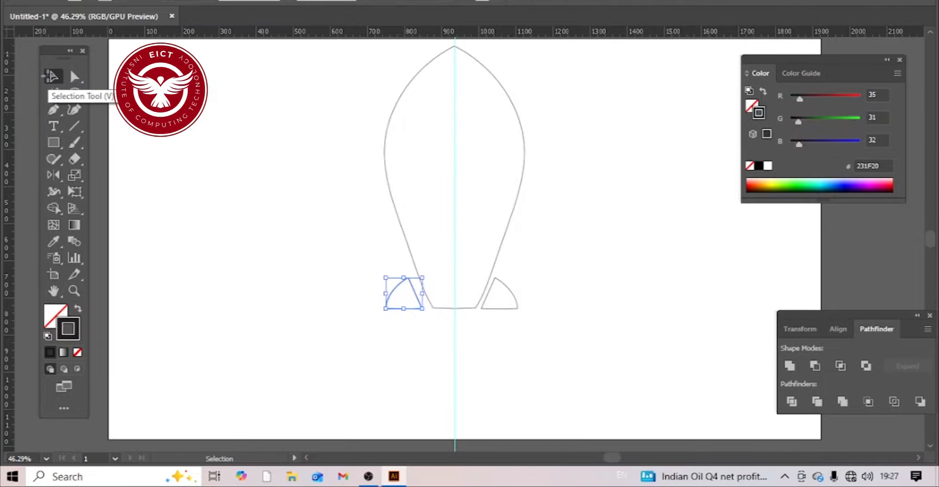
pyautogui.hotkey('shift', 'Right')
pyautogui.hotkey('shift', 'Right')
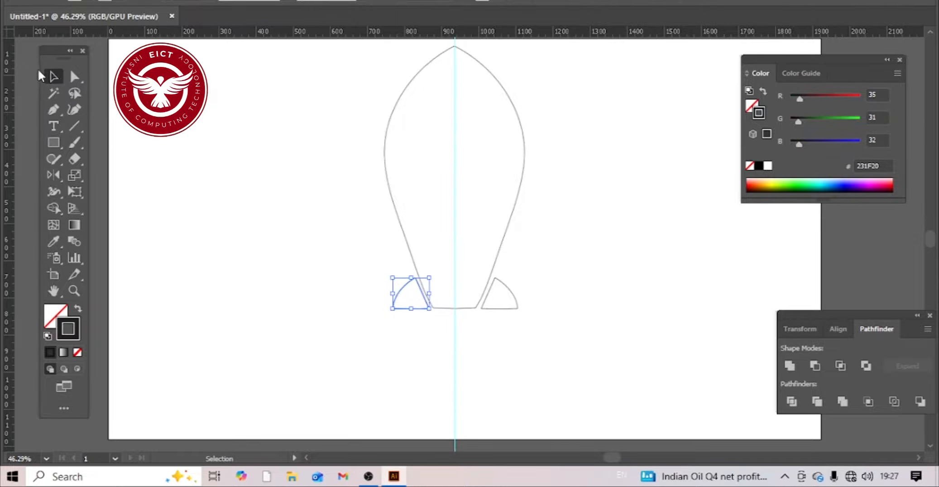
pyautogui.click(193, 148)
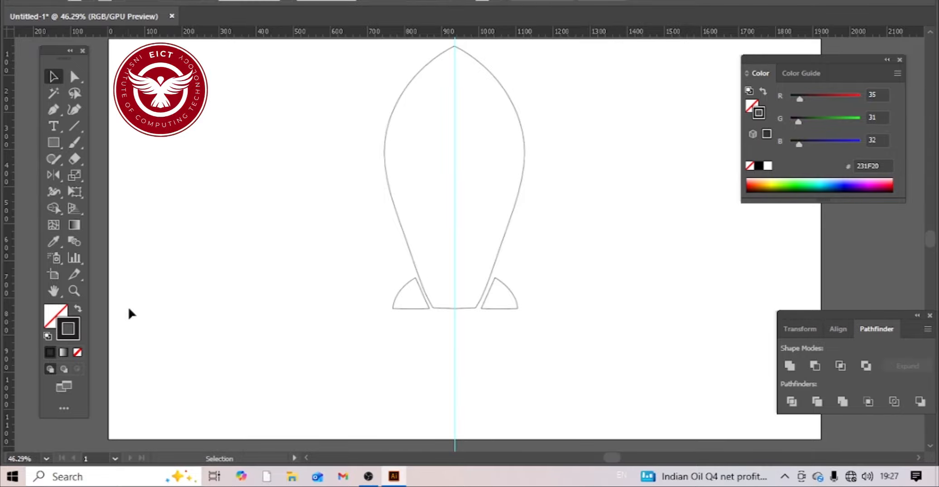
# Draw the right half of a tail below the body from guide to guide with the Pen tool, with a rounded lobe and about 26 px flat inner edge.
pyautogui.click(53, 109)
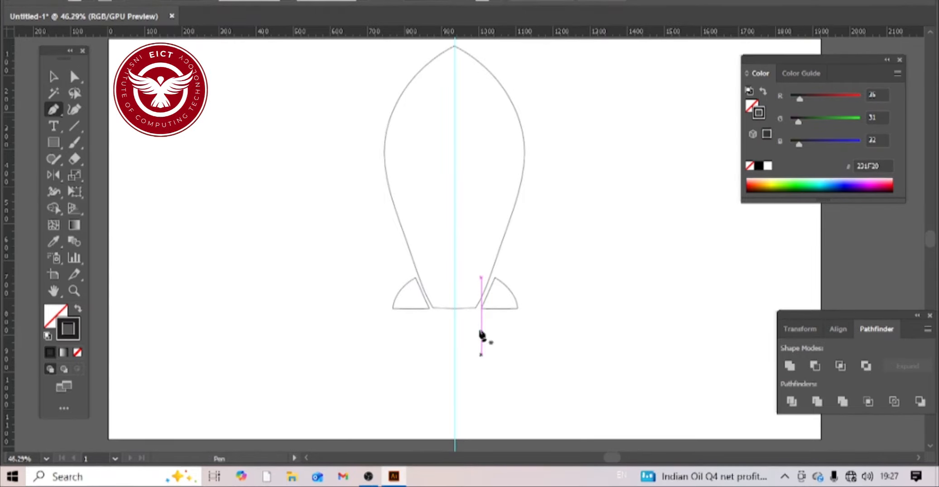
pyautogui.moveTo(453, 314); pyautogui.dragTo(472, 314)
pyautogui.moveTo(485, 348); pyautogui.dragTo(470, 365)
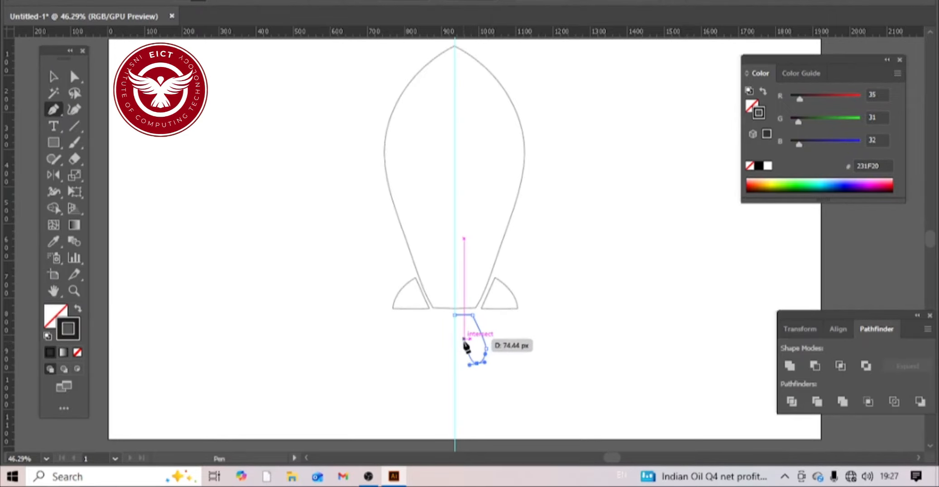
pyautogui.click(464, 339)
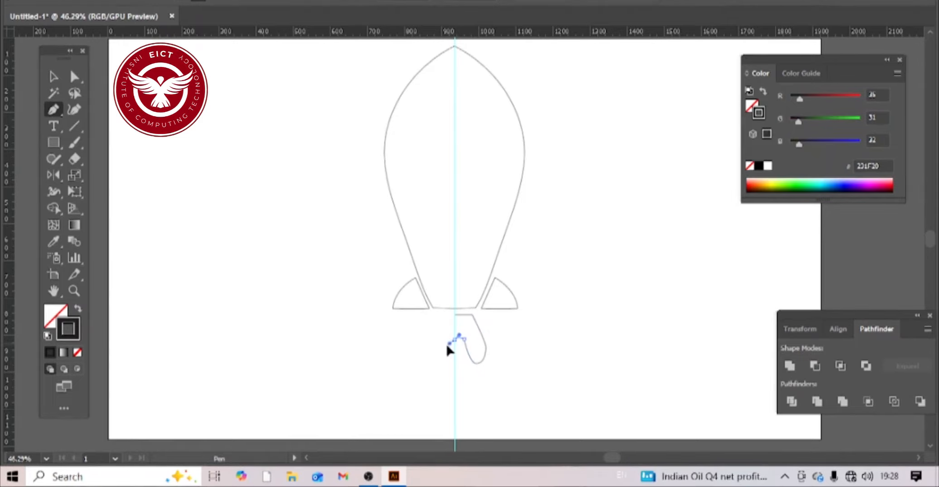
pyautogui.moveTo(455, 339)
pyautogui.mouseDown()
pyautogui.moveTo(444, 345)
pyautogui.moveTo(451, 340)
pyautogui.mouseUp()
pyautogui.hotkey('ctrl', 'z')
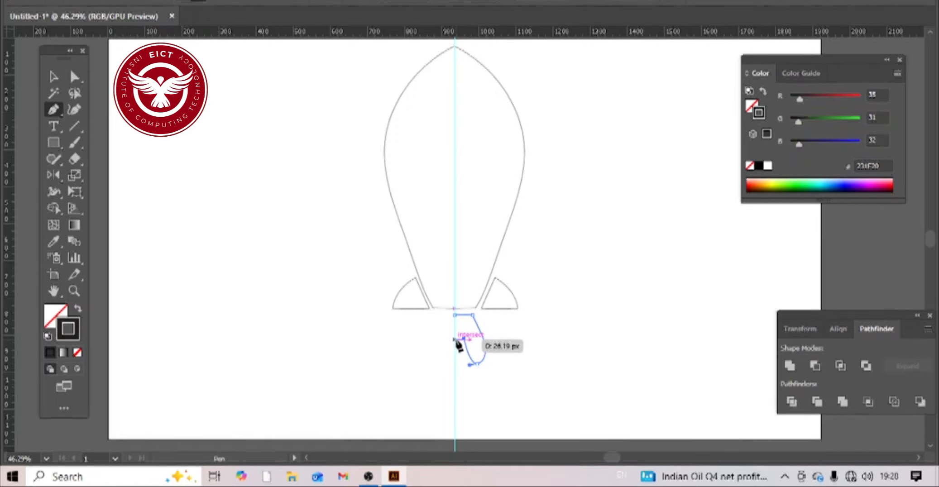
pyautogui.click(455, 339)
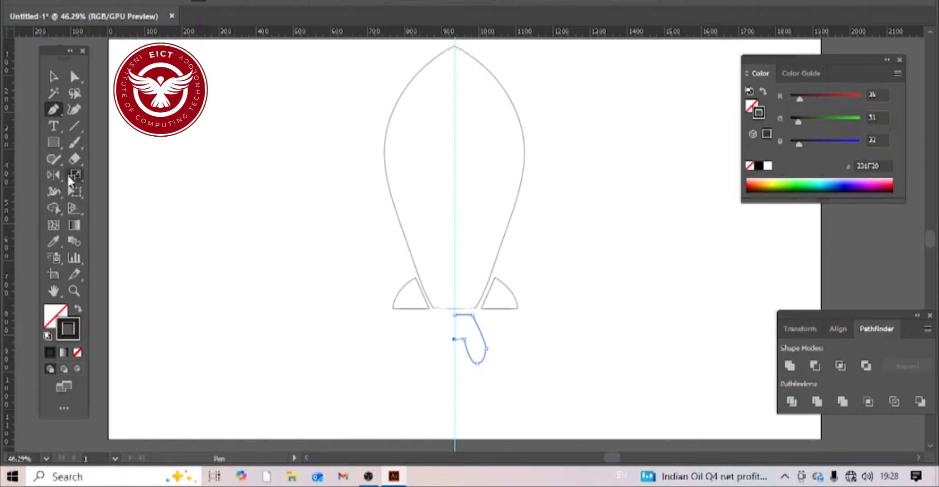
pyautogui.moveTo(50, 176); pyautogui.dragTo(95, 195)
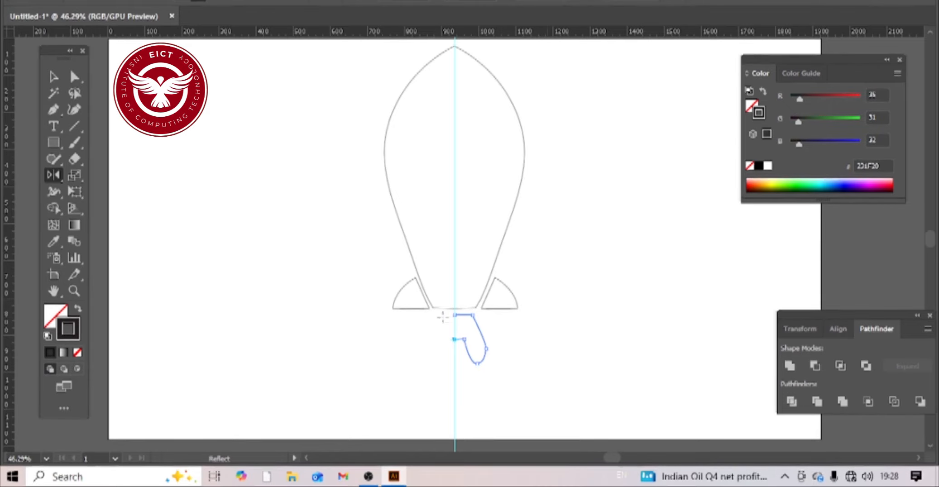
pyautogui.keyDown('alt'); pyautogui.click(454, 315); pyautogui.keyUp('alt')
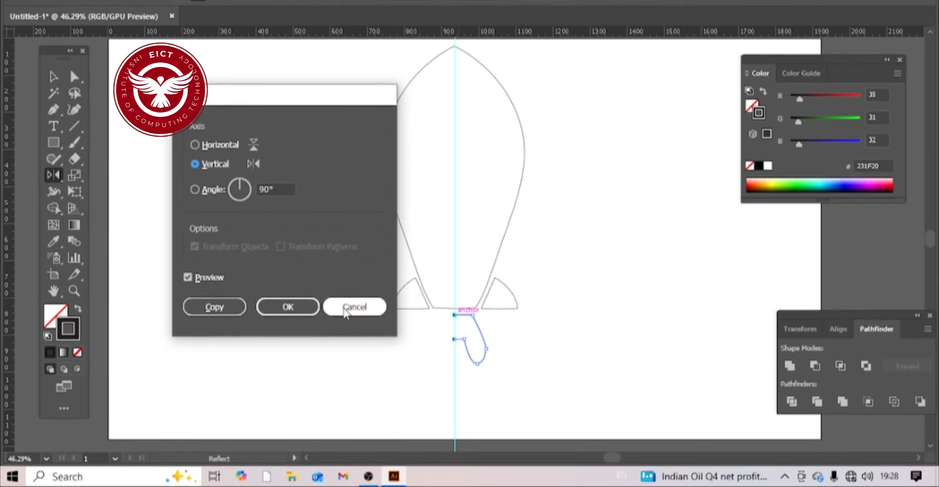
pyautogui.click(354, 307)
pyautogui.click(51, 78)
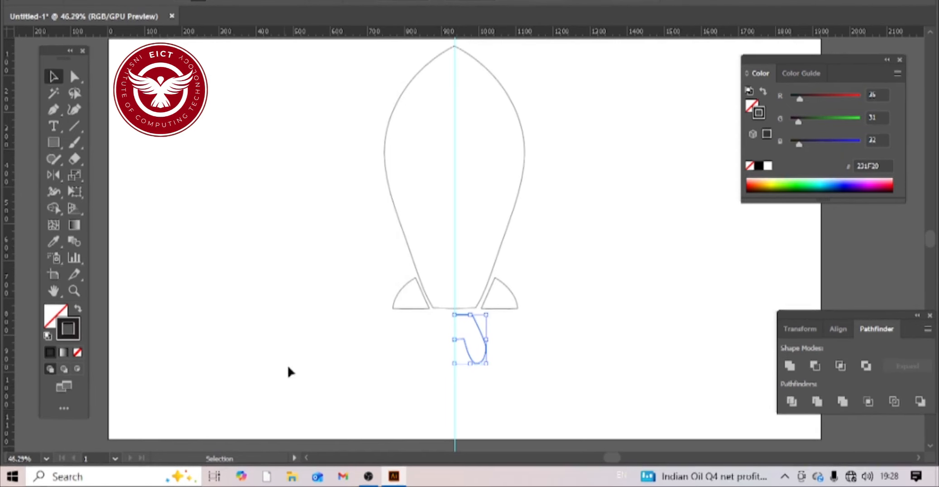
# Reflect a copy of the half-tail path across the vertical axis at its top anchor on the guide.
pyautogui.click(486, 367)
pyautogui.click(485, 364)
pyautogui.moveTo(56, 175); pyautogui.dragTo(113, 190)
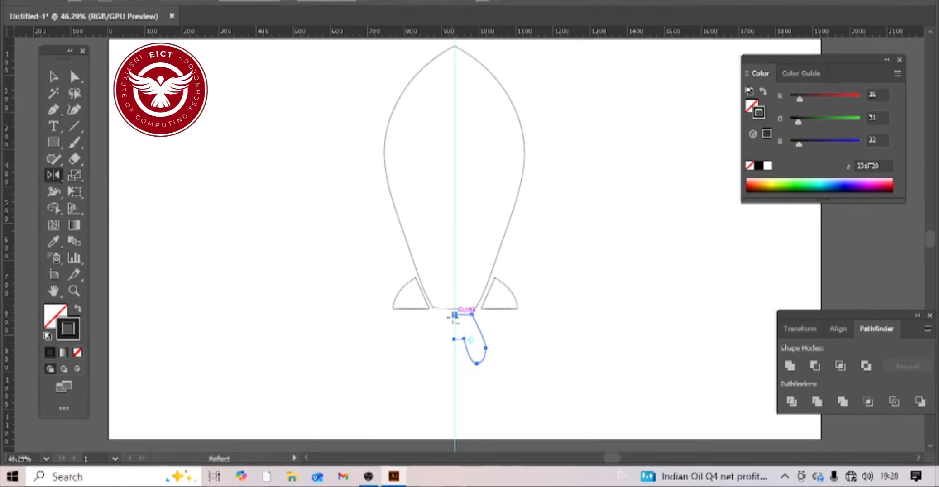
pyautogui.keyDown('alt'); pyautogui.click(454, 313); pyautogui.keyUp('alt')
pyautogui.click(211, 307)
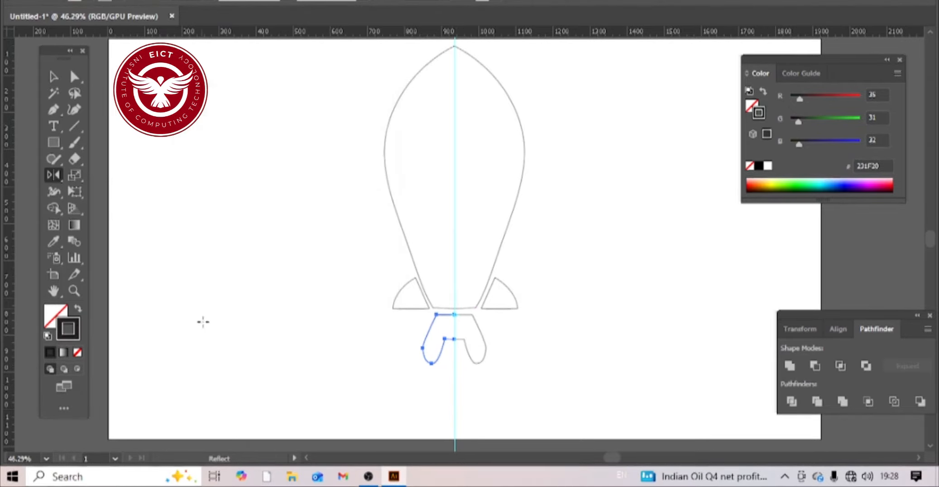
pyautogui.press('v')
pyautogui.click(399, 176)
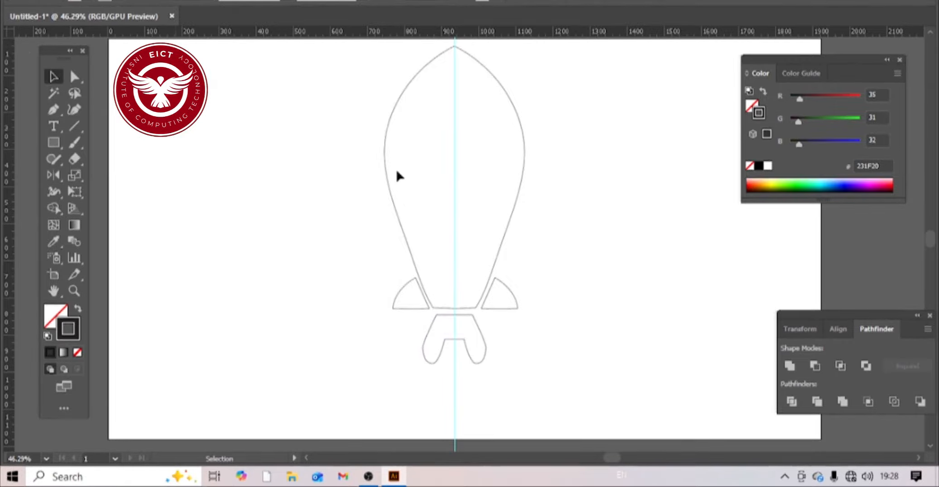
# Delete the vertical centre guide and select the body halves to check whether they are separate paths.
pyautogui.click(453, 126)
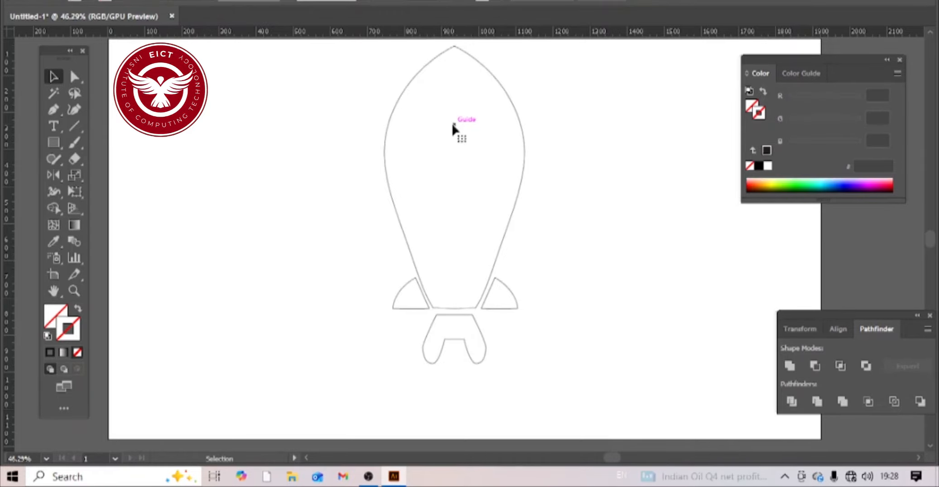
pyautogui.click(513, 209)
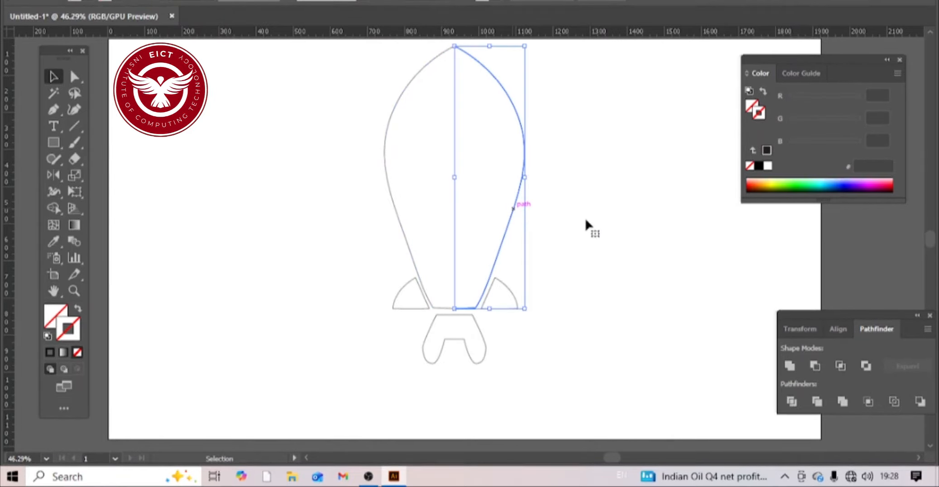
pyautogui.click(547, 183)
pyautogui.click(386, 167)
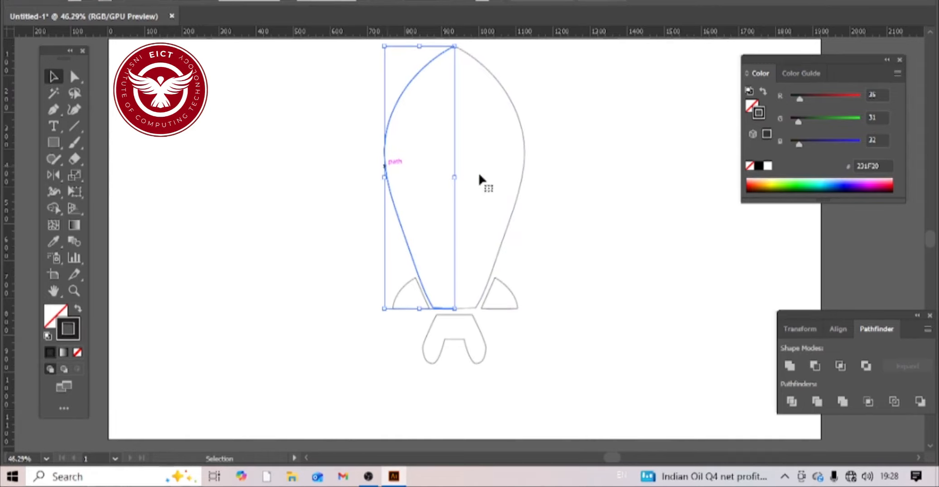
pyautogui.click(522, 183)
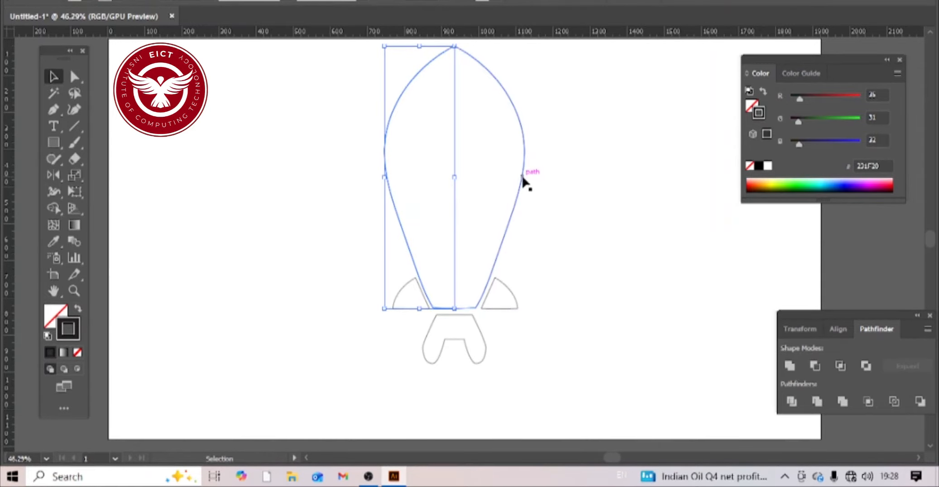
pyautogui.click(579, 210)
pyautogui.scroll(2, 454, 189)
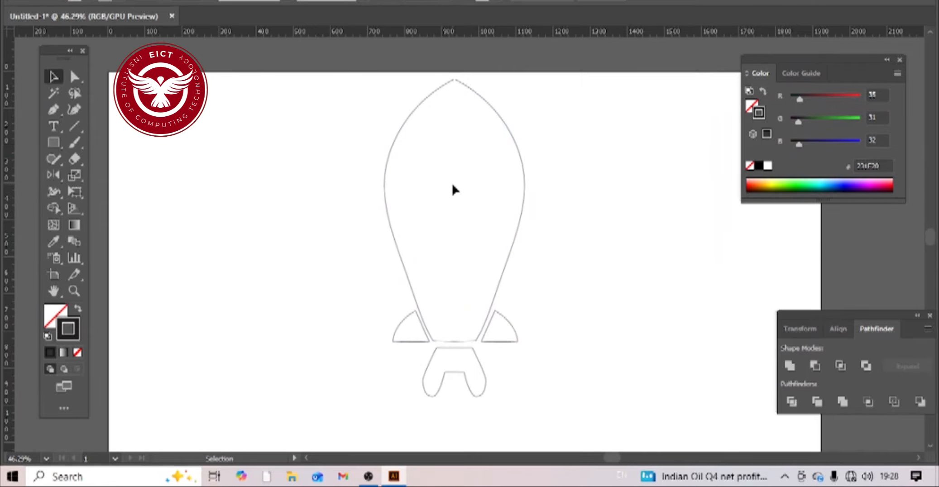
# Lasso the meeting endpoints of the body halves and of the tail halves, and join them into closed outlines.
pyautogui.click(74, 93)
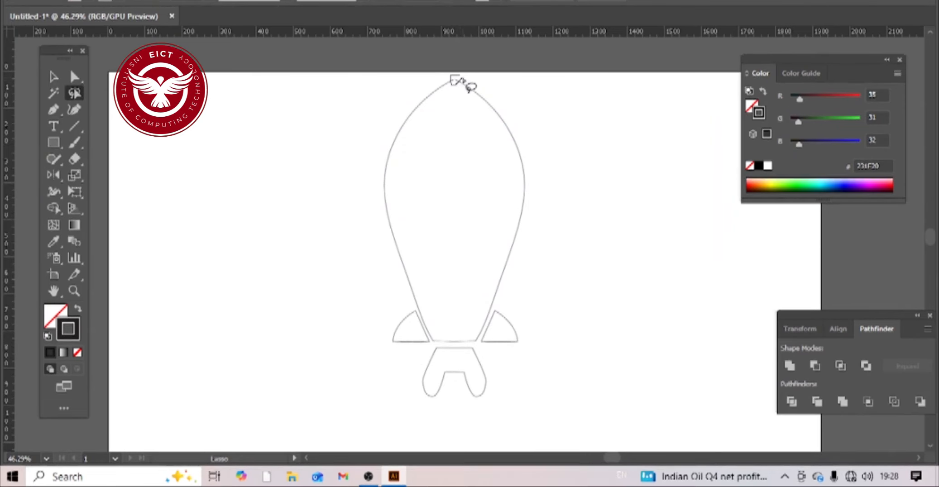
pyautogui.moveTo(457, 82); pyautogui.dragTo(392, 126)
pyautogui.press('v')
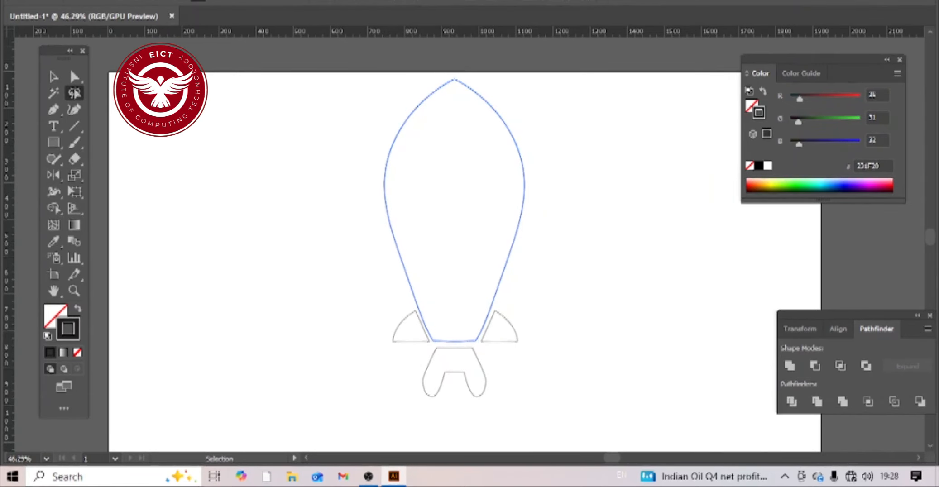
pyautogui.click(154, 2)
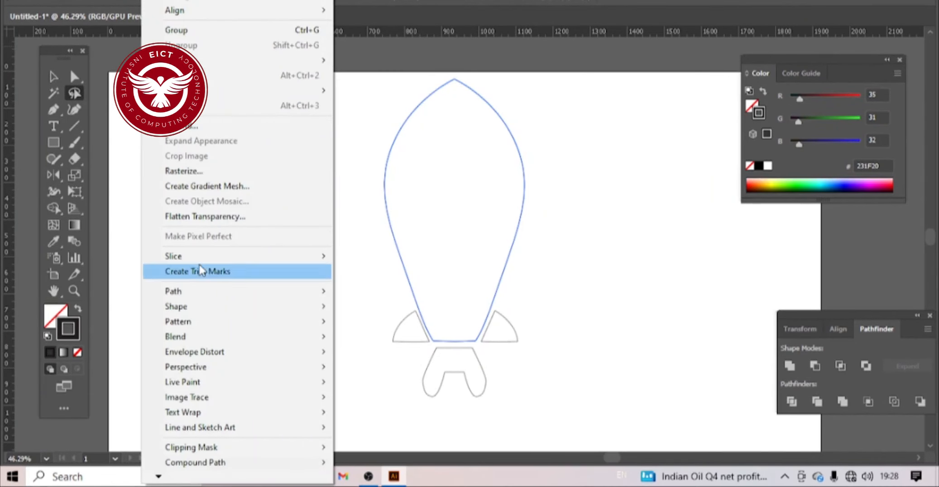
pyautogui.moveTo(214, 292)
pyautogui.click(372, 298)
pyautogui.press('q')
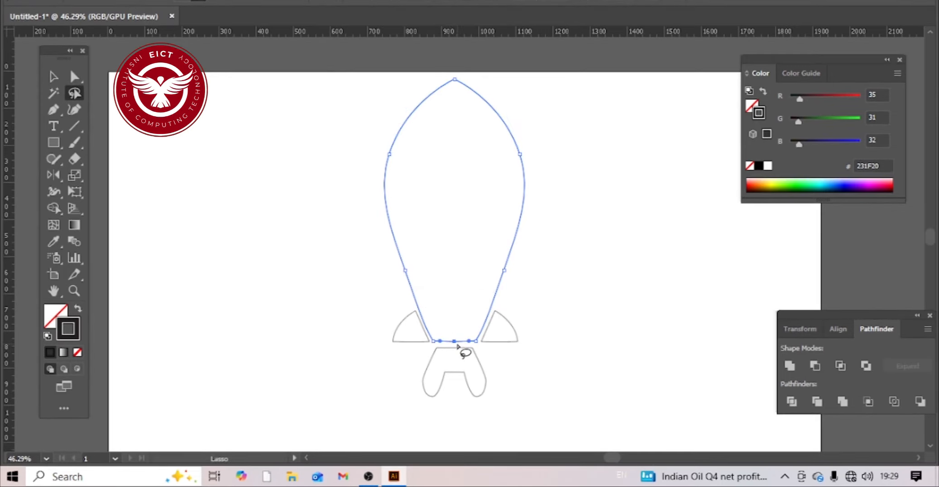
pyautogui.press('ctrl')
pyautogui.moveTo(451, 369); pyautogui.dragTo(463, 405)
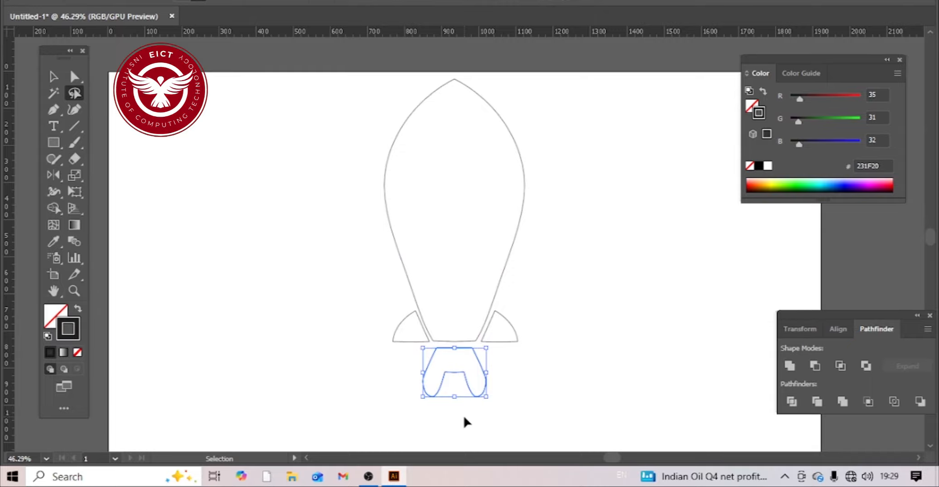
pyautogui.click(51, 77)
# Give the body a red fill in colour E72D00 with no stroke.
pyautogui.click(525, 199)
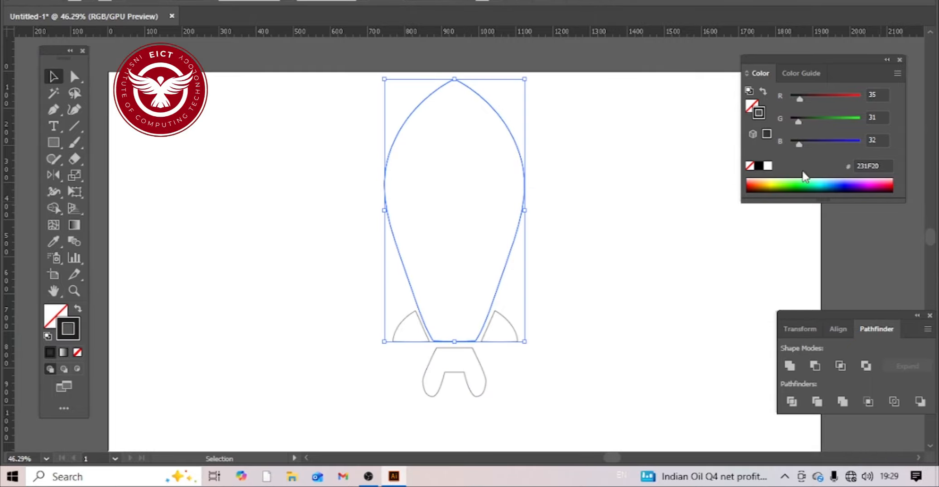
pyautogui.click(755, 181)
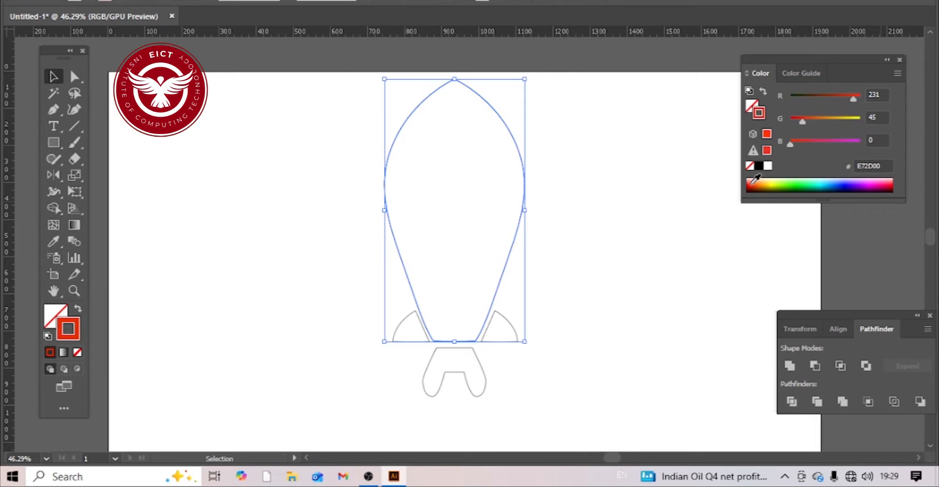
pyautogui.click(78, 308)
pyautogui.click(146, 297)
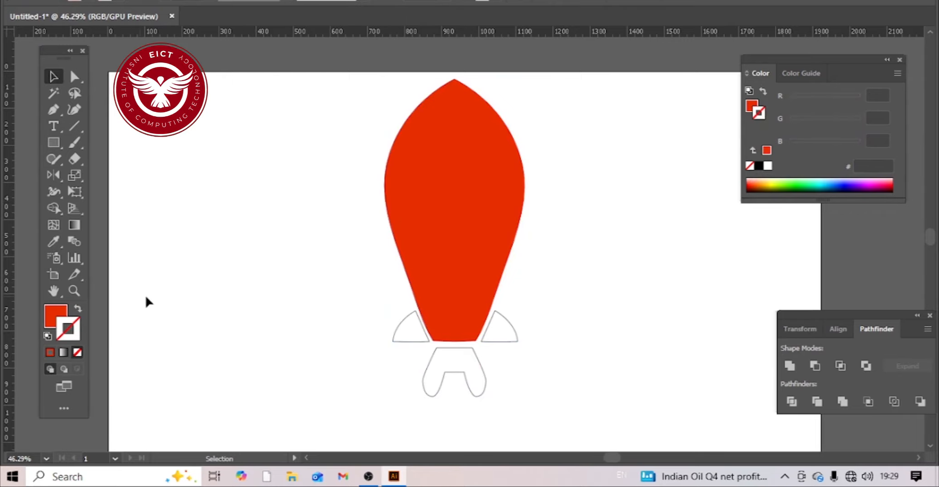
# Copy the body's red fill and no-stroke appearance onto the left fin with the Eyedropper.
pyautogui.click(410, 322)
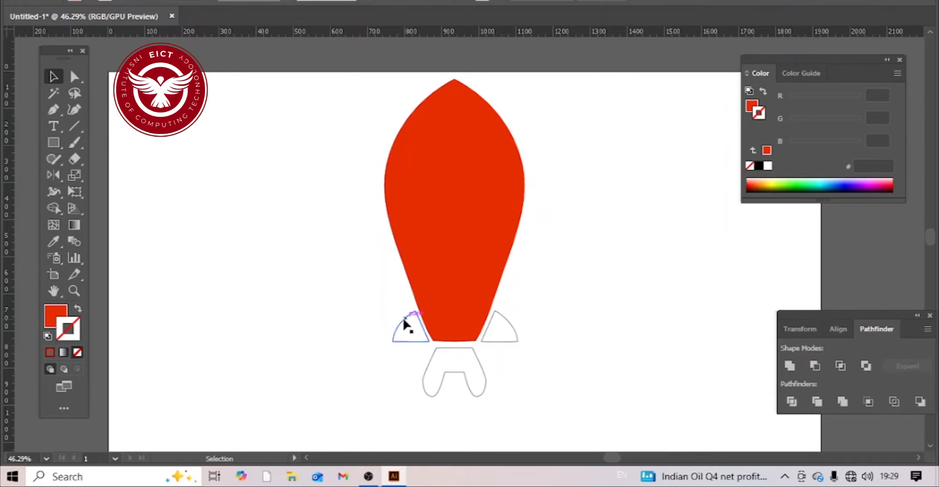
pyautogui.click(49, 239)
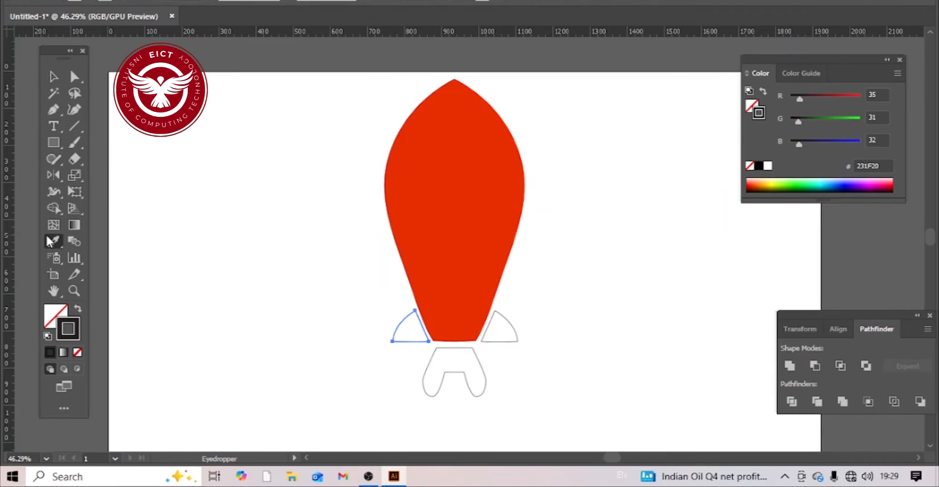
pyautogui.click(424, 214)
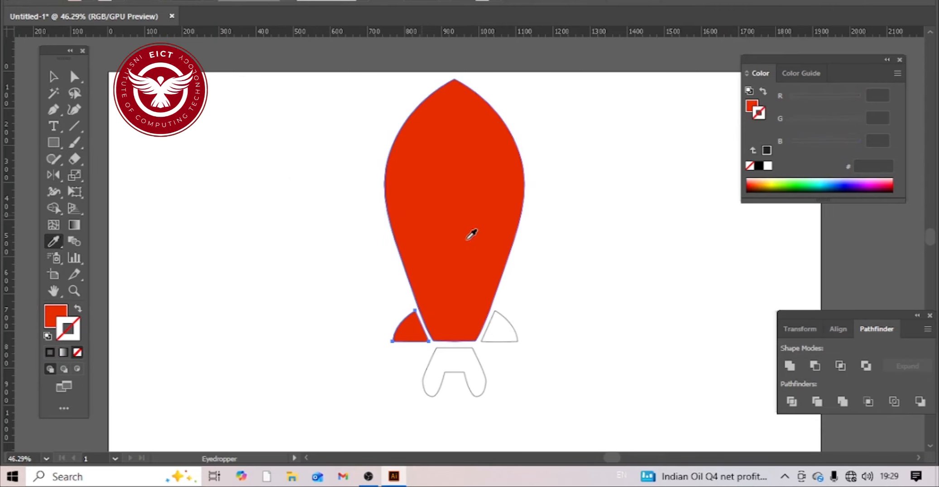
pyautogui.click(54, 78)
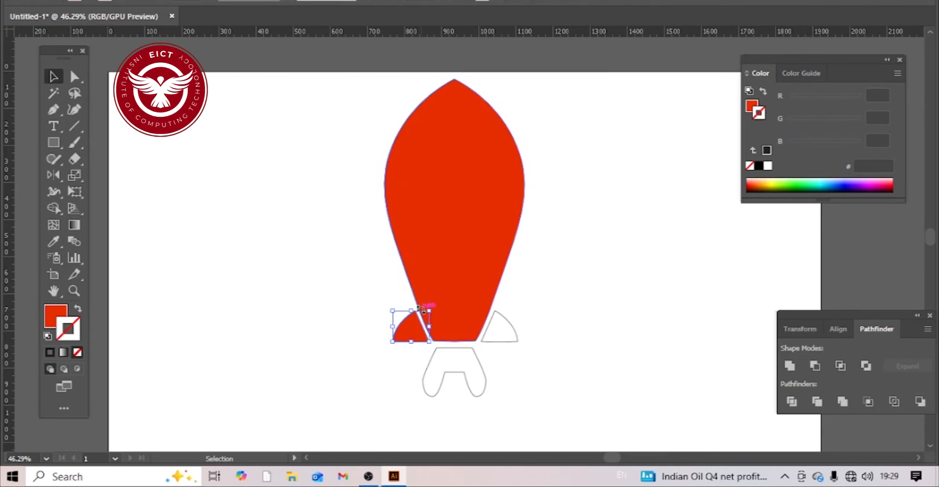
pyautogui.click(498, 350)
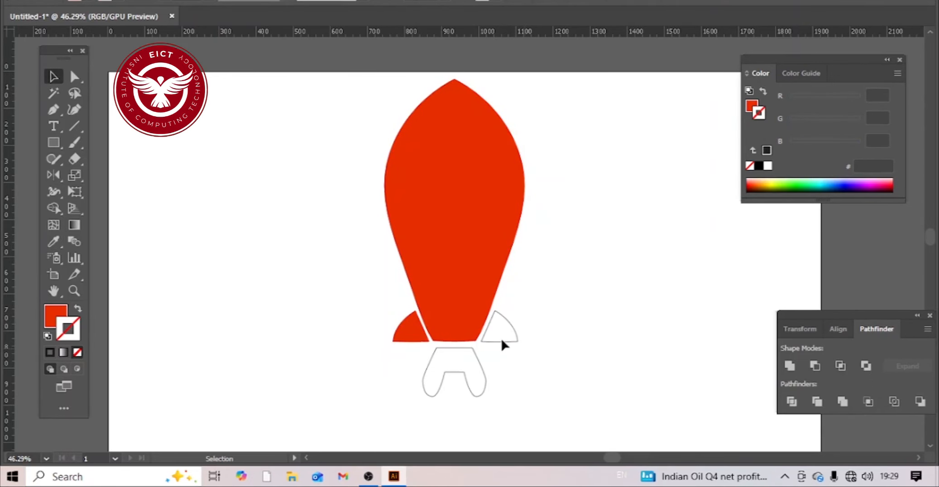
# Select the right fin and the tail together and sample the body's red fill onto both with the Eyedropper.
pyautogui.click(501, 340)
pyautogui.keyDown('shift'); pyautogui.click(485, 375); pyautogui.keyUp('shift')
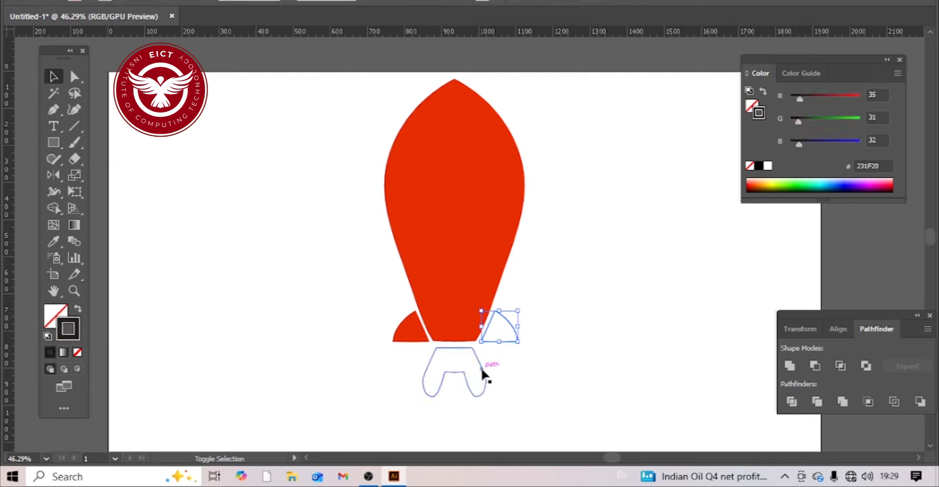
pyautogui.click(57, 242)
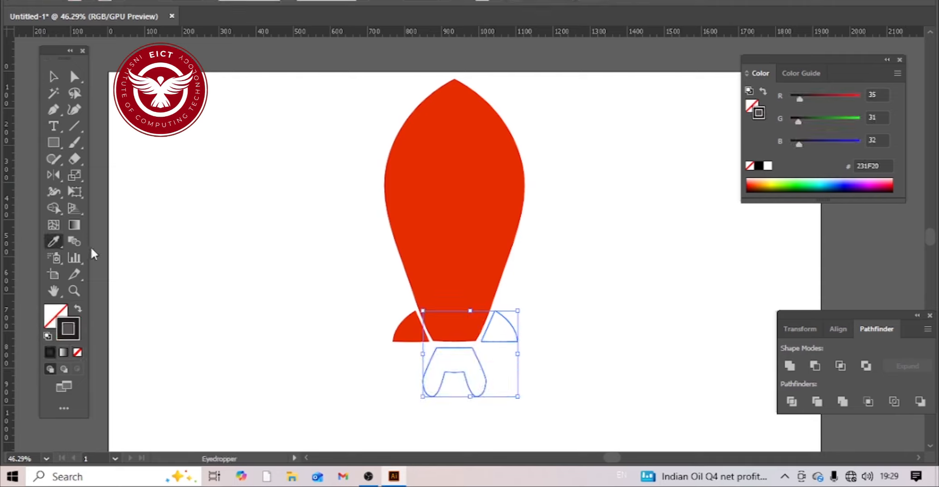
pyautogui.click(430, 210)
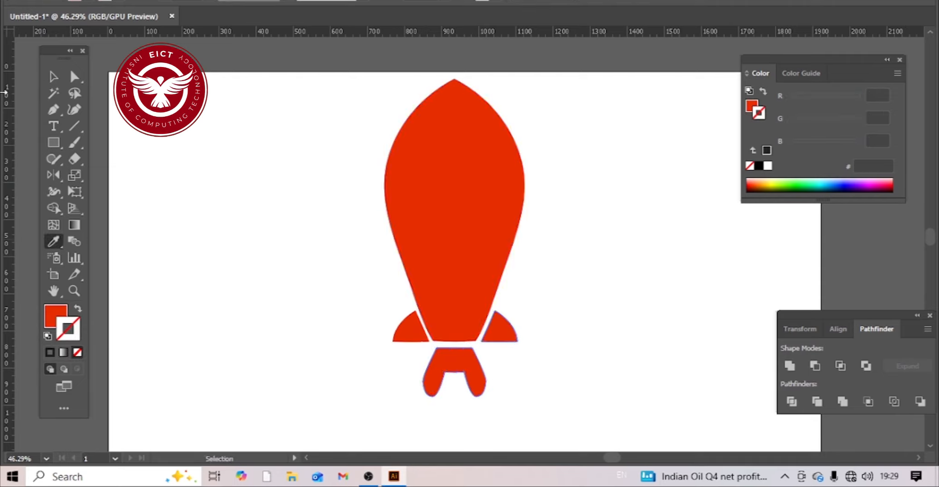
# Deselect the artwork and draw a small circle as a window, centred in the upper half of the rocket body.
pyautogui.click(53, 77)
pyautogui.click(137, 136)
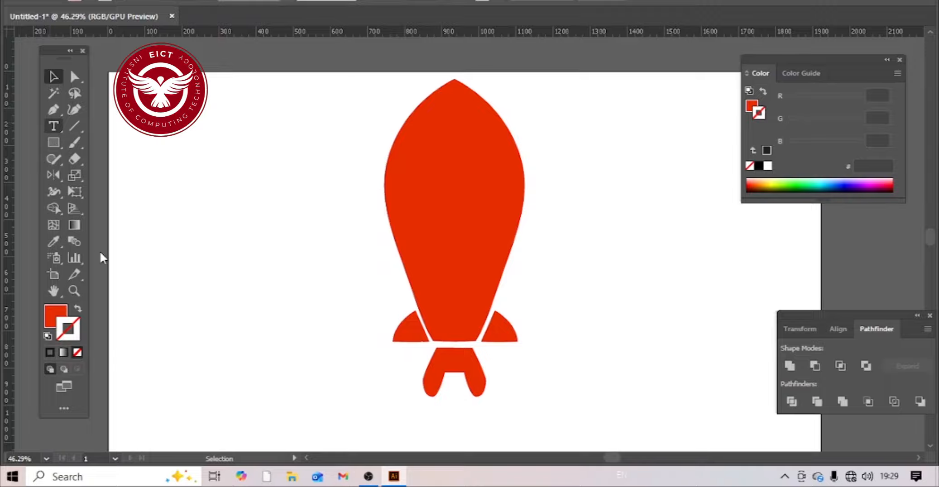
pyautogui.click(54, 141)
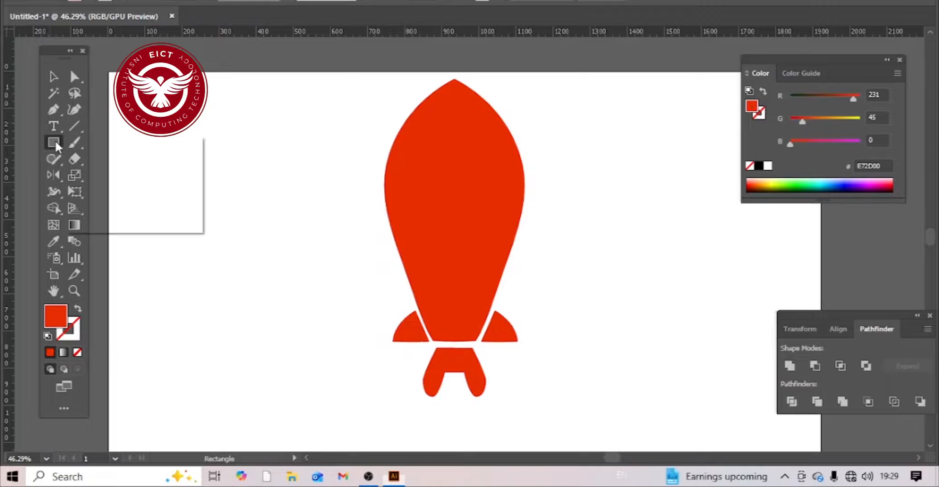
pyautogui.click(115, 176)
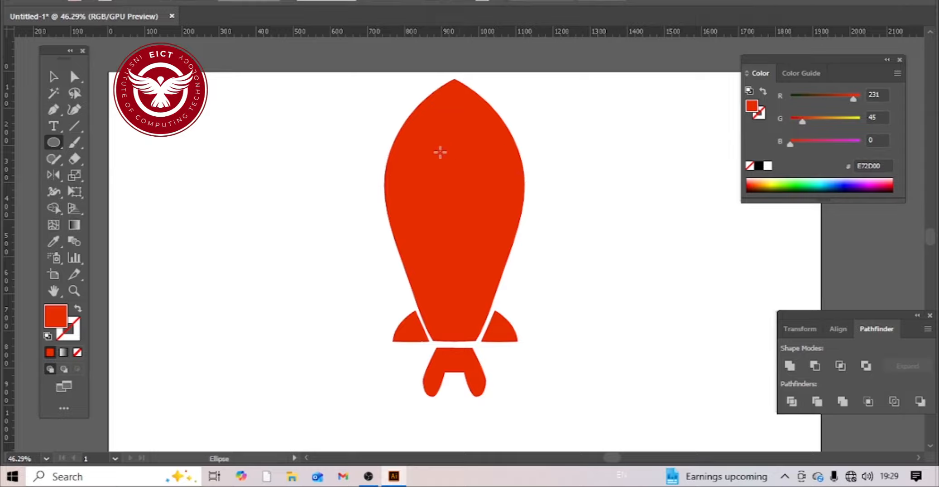
pyautogui.moveTo(451, 151); pyautogui.dragTo(468, 186)
# Fill the window circle with the black swatch (231F20) and deselect it.
pyautogui.click(53, 76)
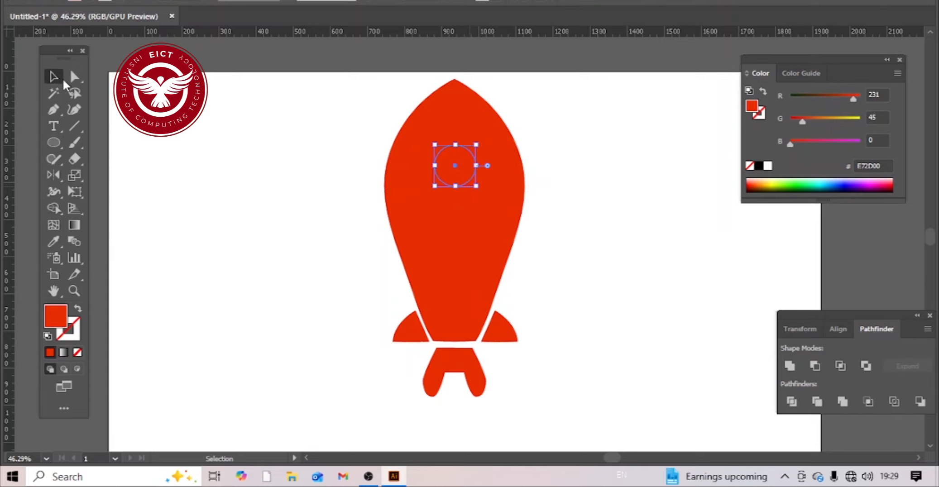
pyautogui.click(84, 3)
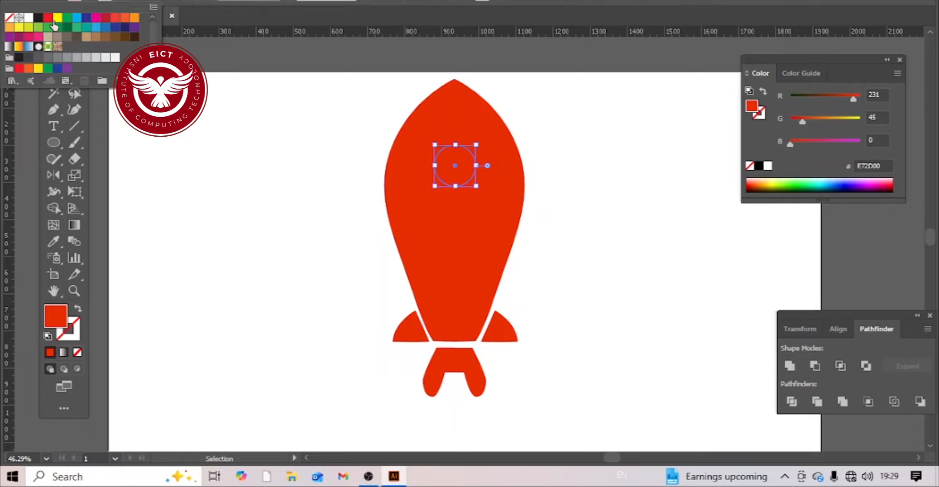
pyautogui.click(38, 18)
pyautogui.press('Escape')
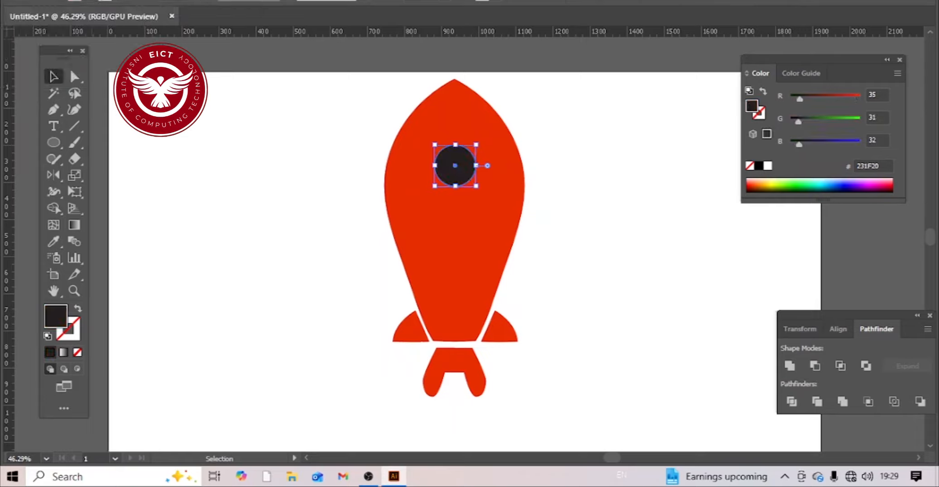
pyautogui.click(559, 250)
# Select the black window circle together with the red rocket body.
pyautogui.click(457, 172)
pyautogui.keyDown('shift'); pyautogui.click(455, 265); pyautogui.keyUp('shift')
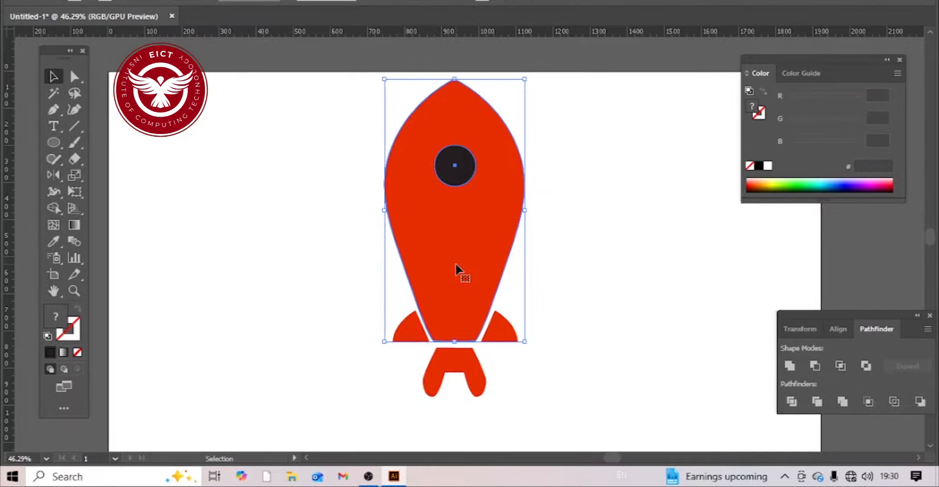